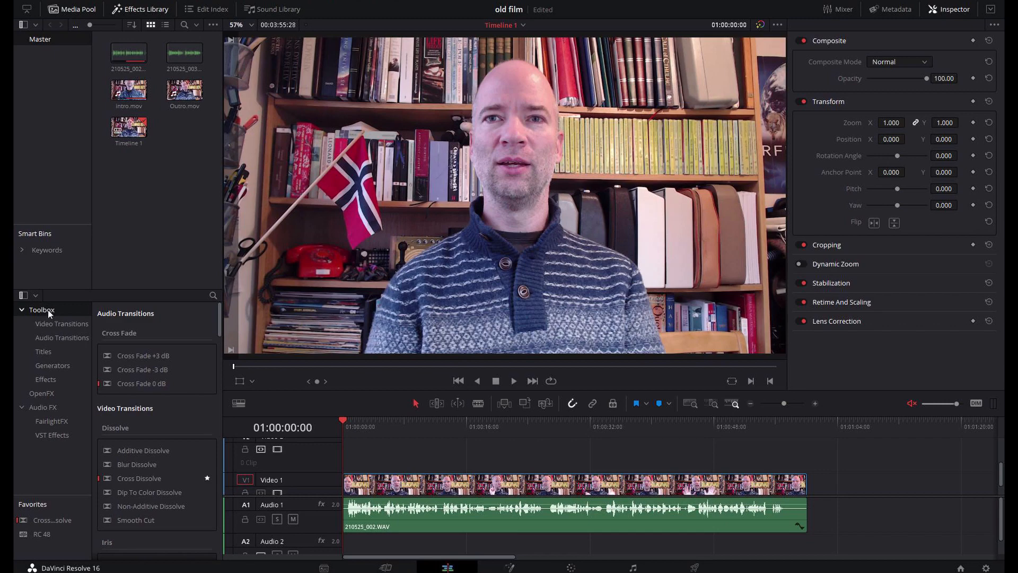
Step: Add an Adjustment Clip above the Video 1 clip, extend it over the clip's full length, and toggle its track off and on
left_click(142, 12)
left_click(150, 11)
left_click(37, 378)
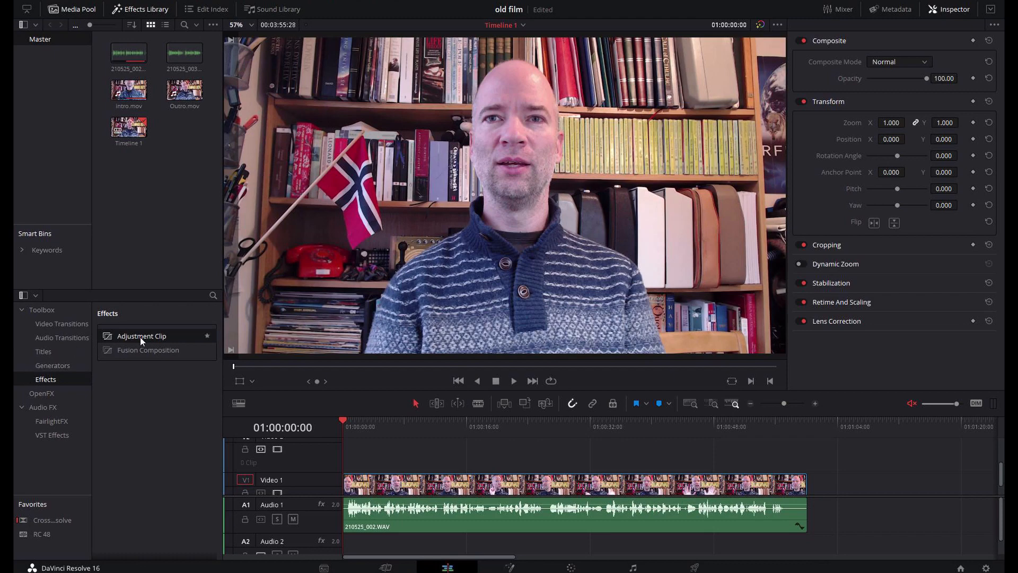
left_click_drag(140, 337, 807, 445)
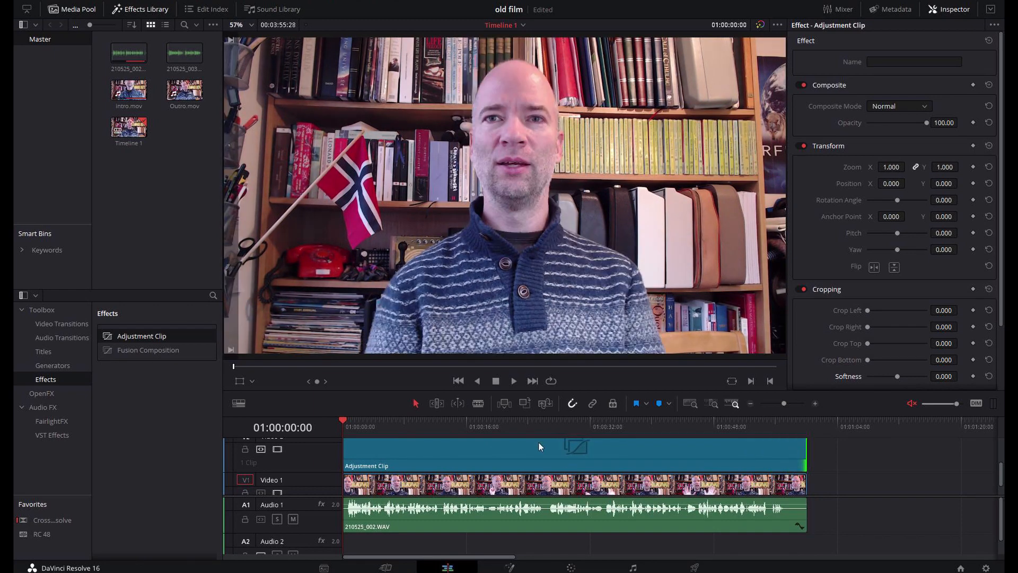
left_click(483, 449)
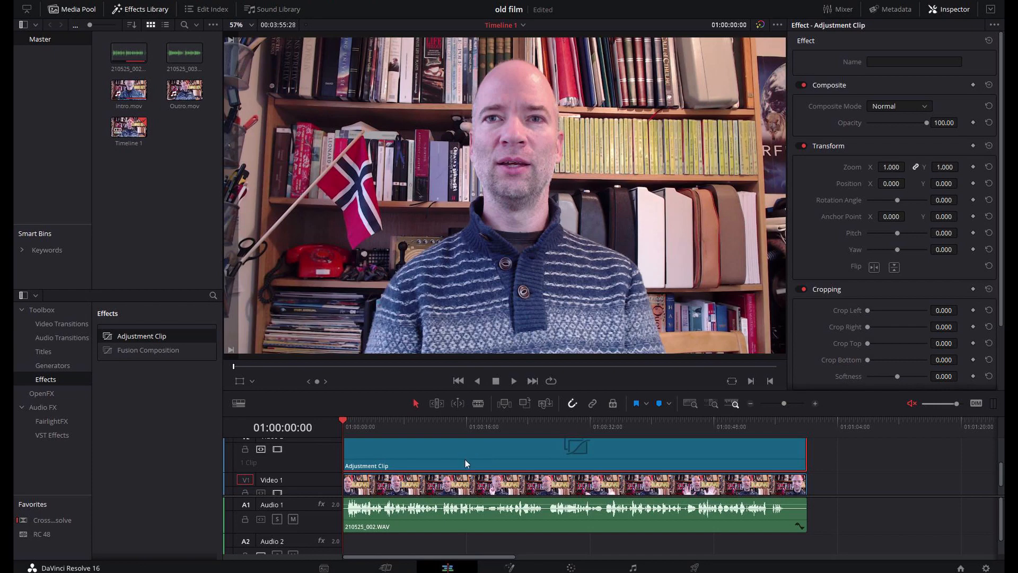
left_click(277, 449)
left_click(277, 449)
Step: Crop the adjustment clip by 400.7 left and right, 263 at the top and 272.3 at the bottom, with softness 47.83
left_click_drag(868, 310, 879, 362)
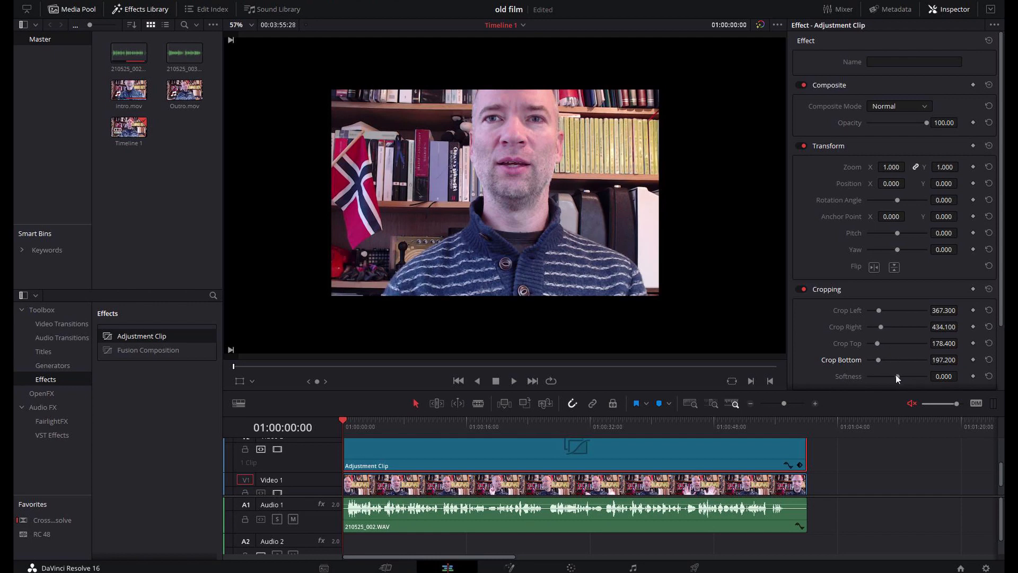
mouse_move(897, 376)
left_mouse_down()
mouse_move(931, 380)
mouse_move(913, 383)
left_mouse_up()
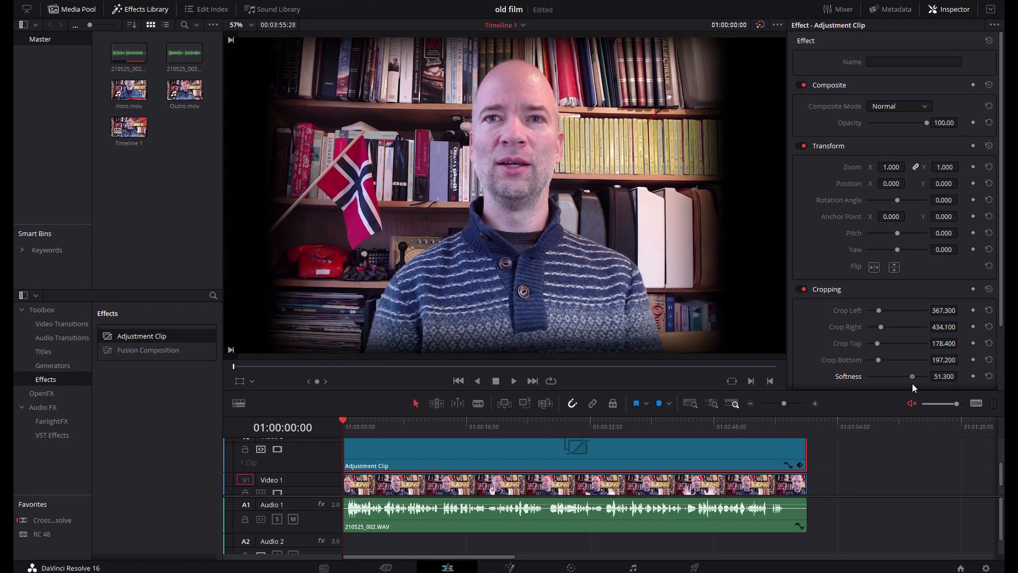
left_click_drag(912, 383, 883, 346)
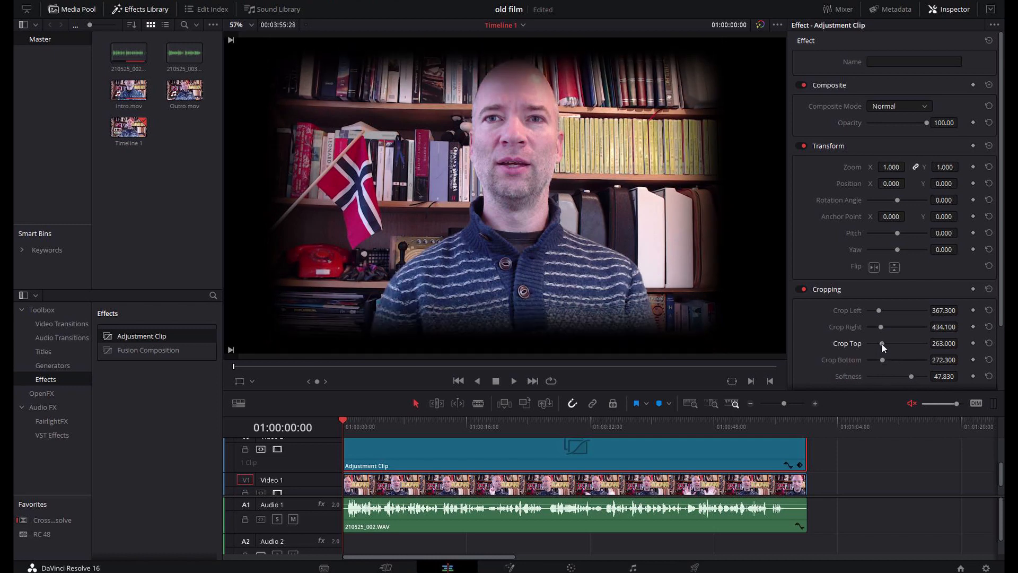
left_click_drag(879, 310, 880, 312)
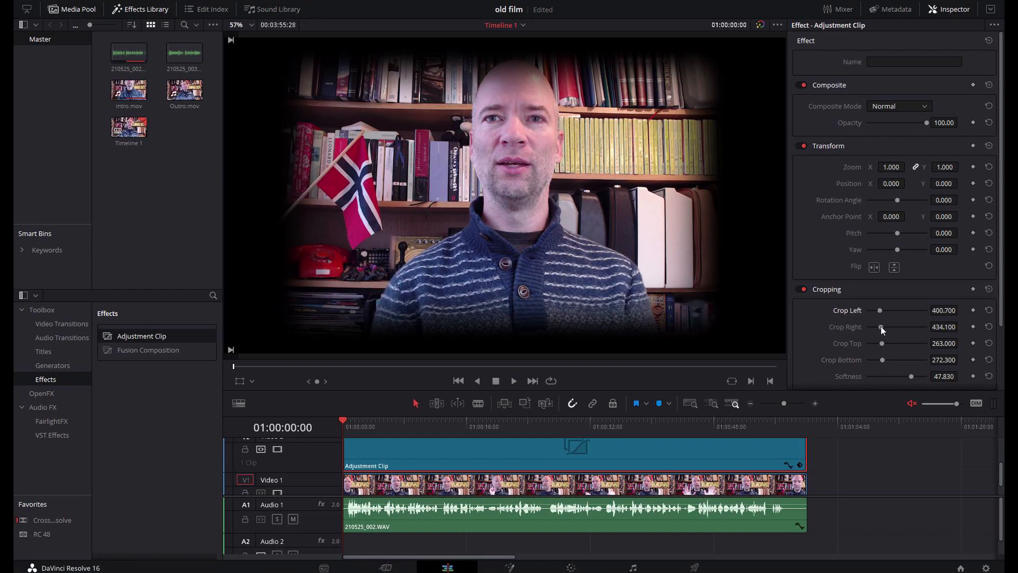
left_click_drag(881, 327, 881, 329)
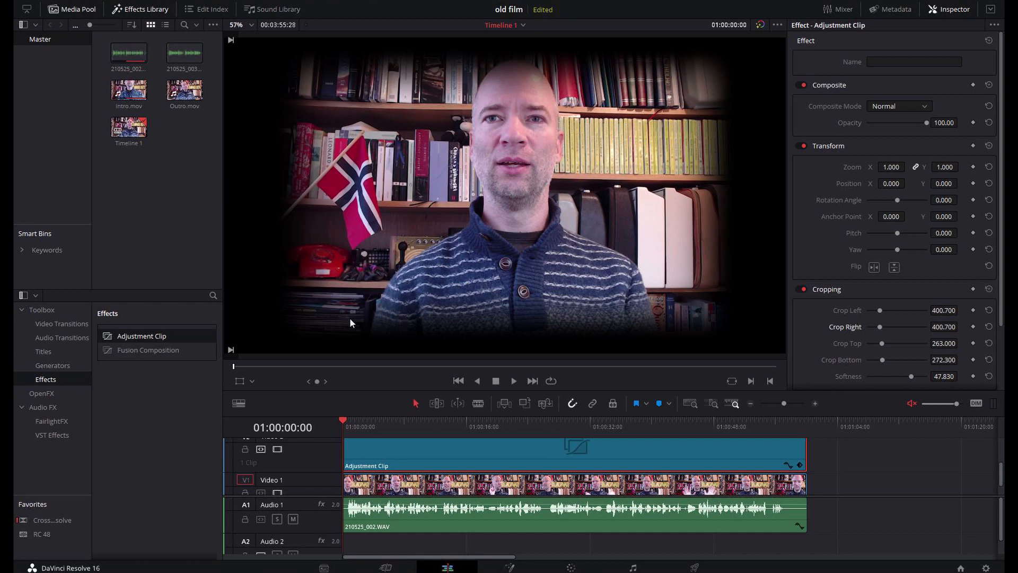
Step: Apply the OpenFX Film Damage texture effect to the adjustment clip
left_click(46, 392)
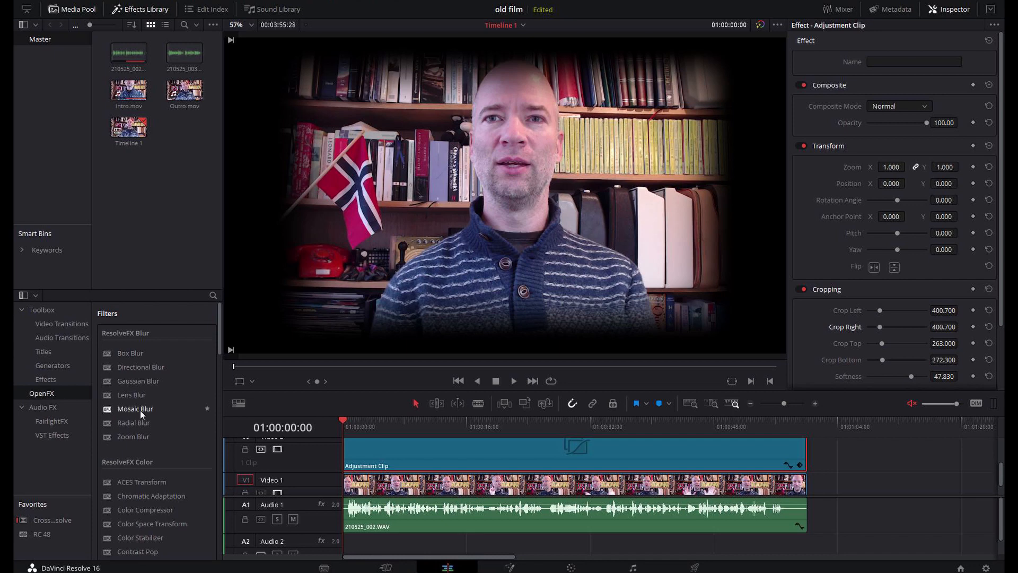
scroll(155, 431, "down", 15)
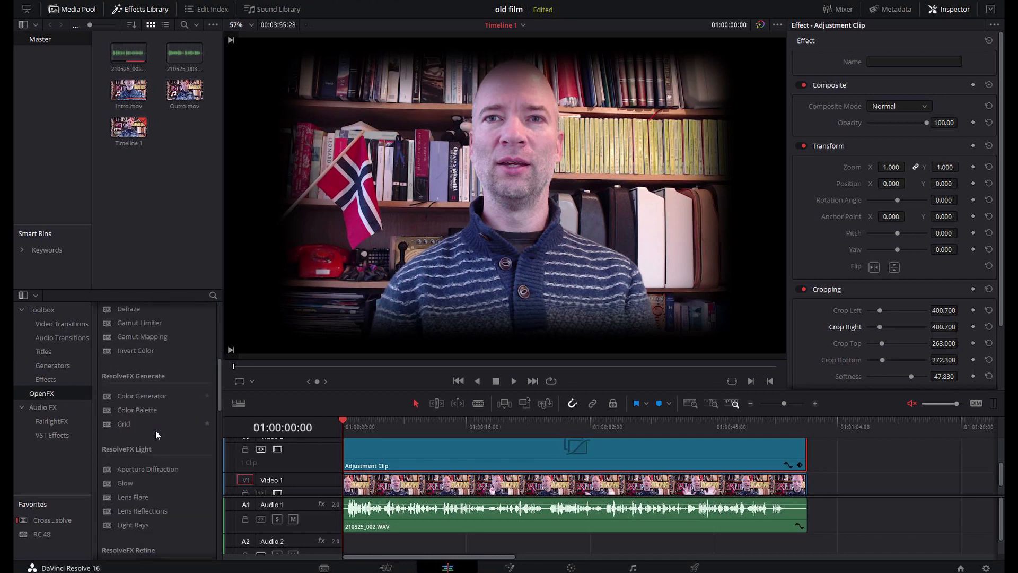
scroll(147, 437, "down", 5)
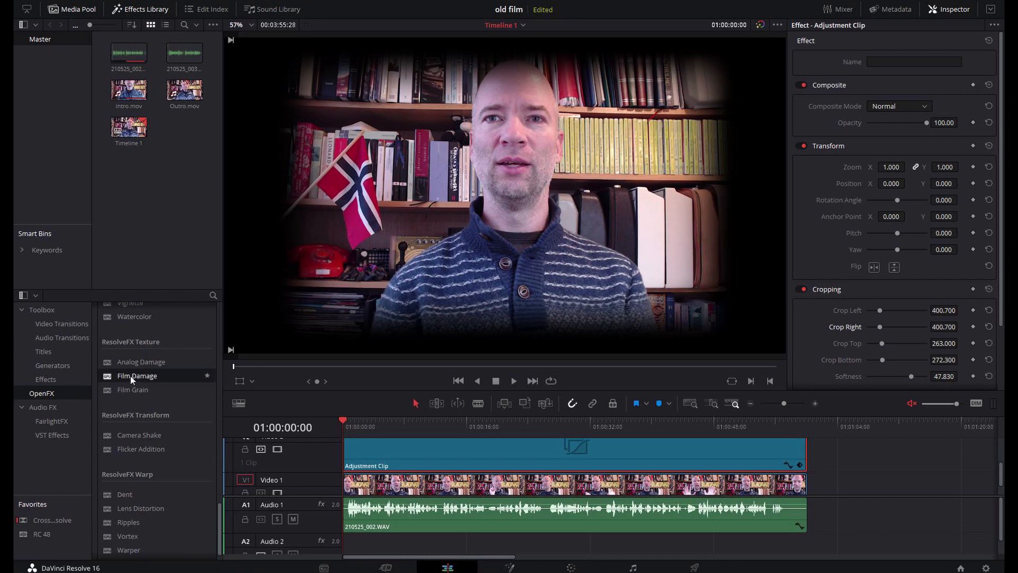
left_click_drag(131, 376, 476, 455)
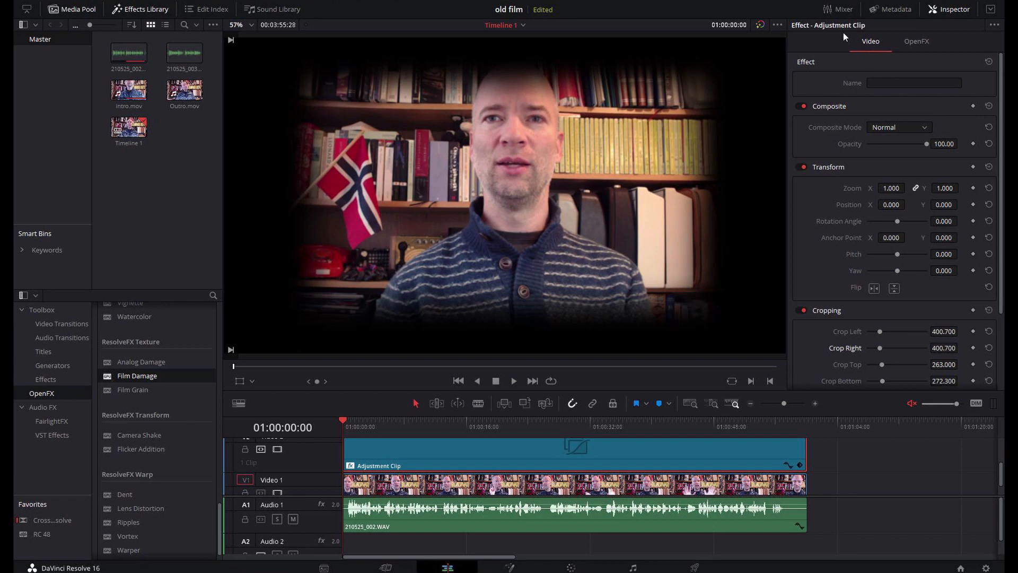
Step: Set Film Damage's Film Blur to 0.246, Temp. Shift to 0.576 and vignetting Focal Factor to 0.483
left_click(924, 40)
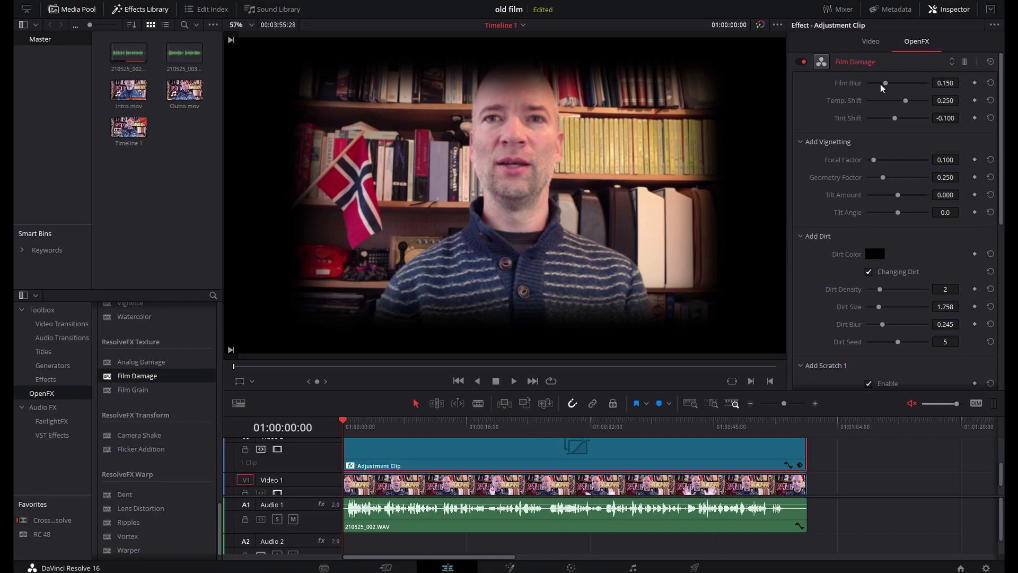
mouse_move(884, 84)
left_mouse_down()
mouse_move(942, 89)
mouse_move(900, 91)
left_mouse_up()
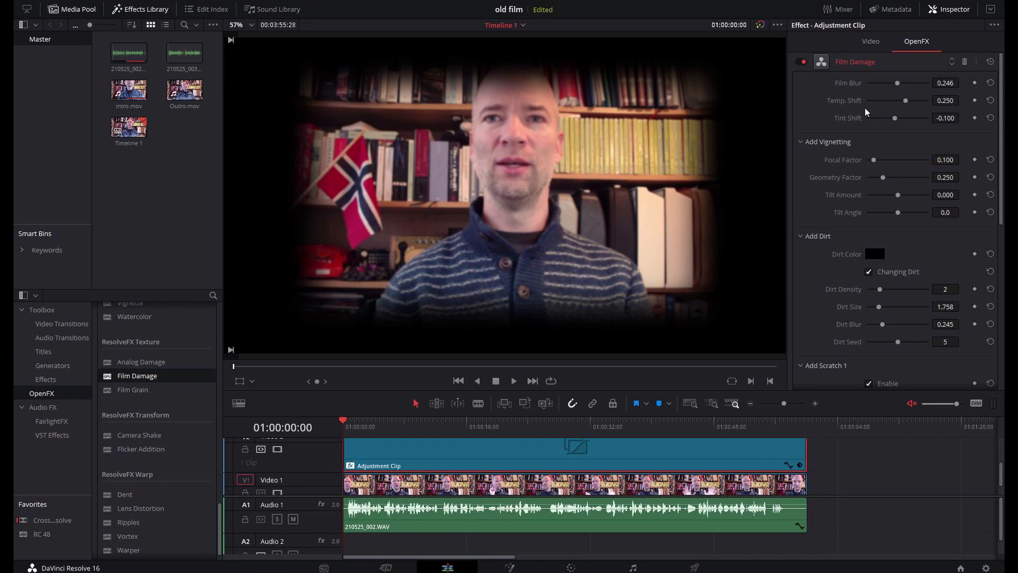
left_click_drag(905, 101, 917, 106)
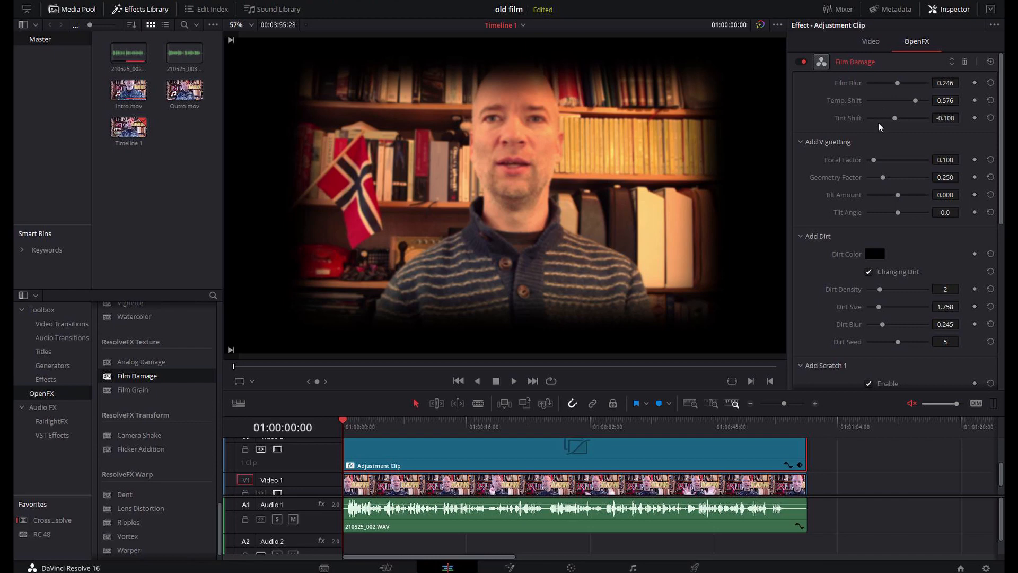
left_click_drag(876, 160, 899, 165)
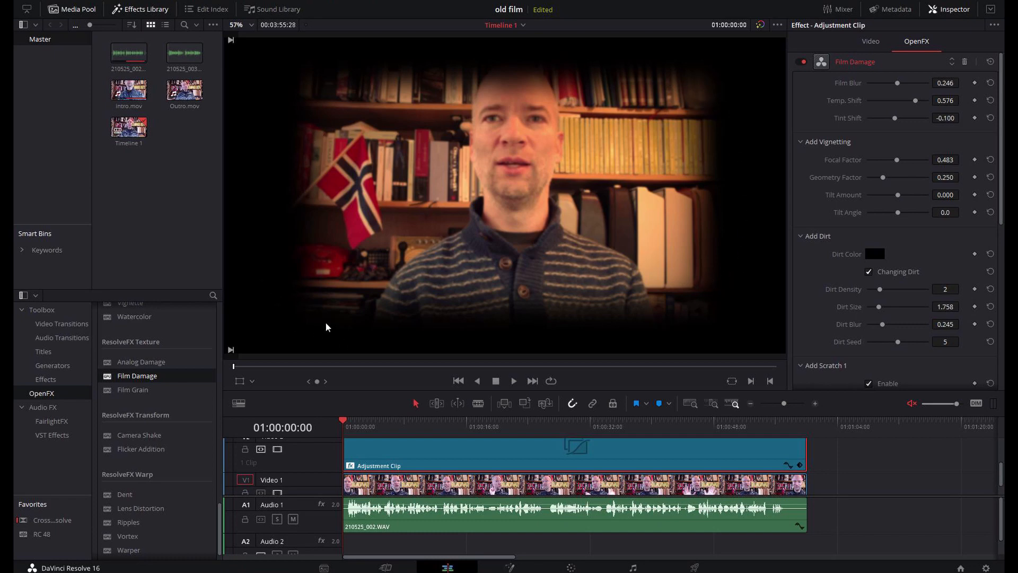
Step: Set the Film Damage dirt density to 7, dirt size to 3.034 and dirt blur to 0.313, previewing the clip before and after
scroll(863, 185, "down", 1)
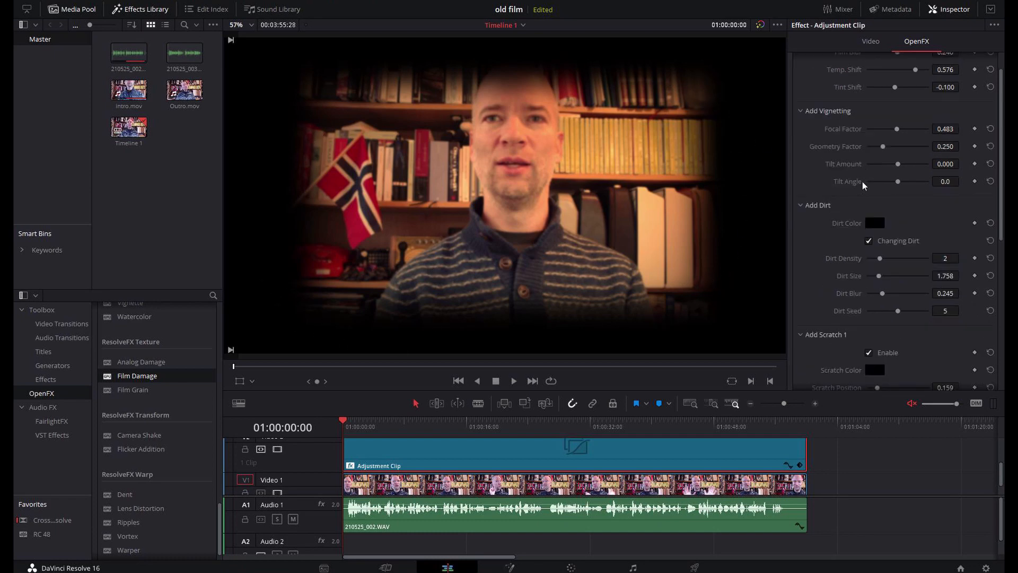
left_click(514, 381)
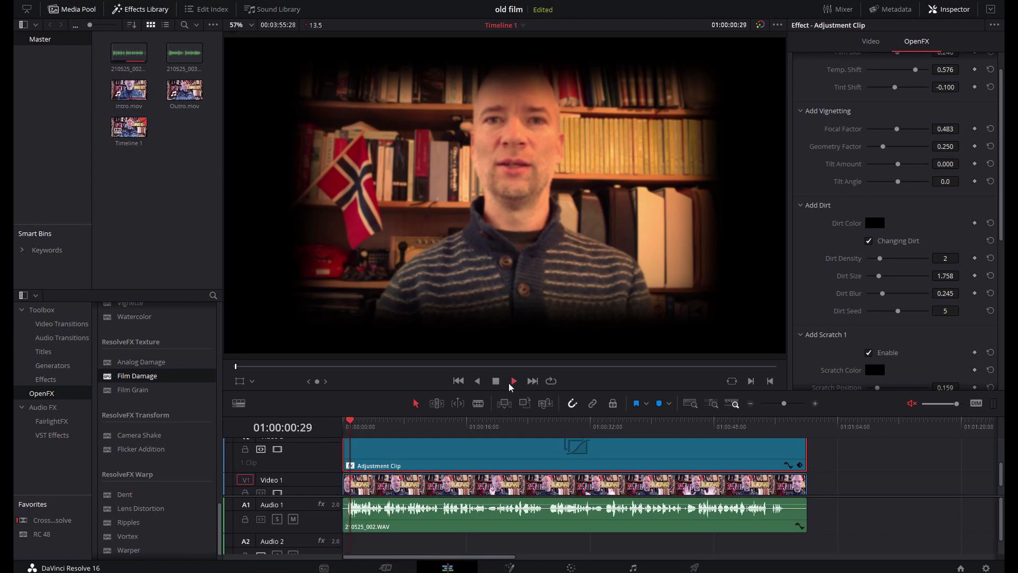
left_click(496, 381)
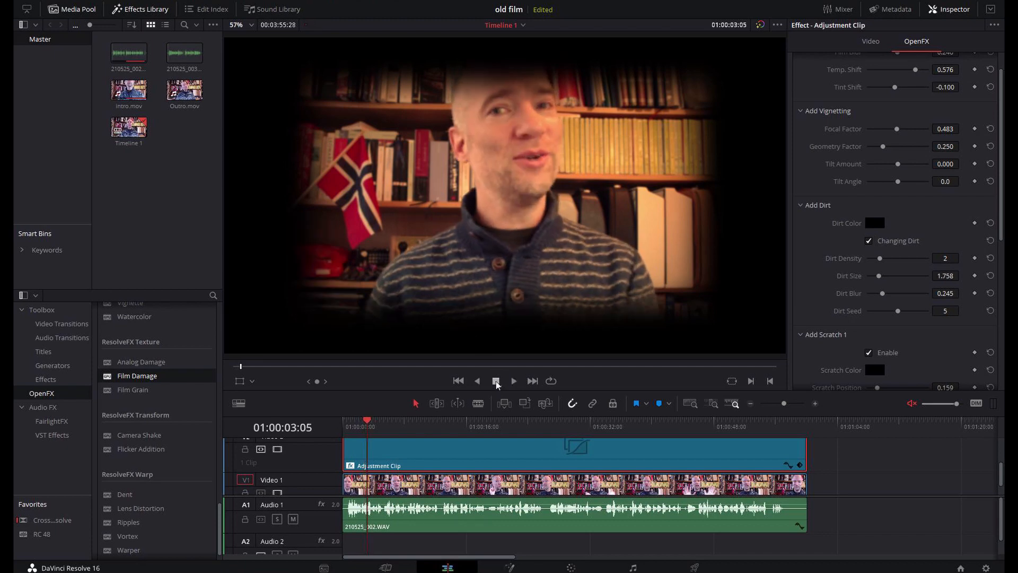
mouse_move(881, 277)
left_mouse_down()
mouse_move(928, 280)
mouse_move(900, 279)
mouse_move(888, 260)
mouse_move(916, 278)
mouse_move(892, 280)
mouse_move(893, 261)
mouse_move(928, 261)
mouse_move(901, 280)
left_mouse_up()
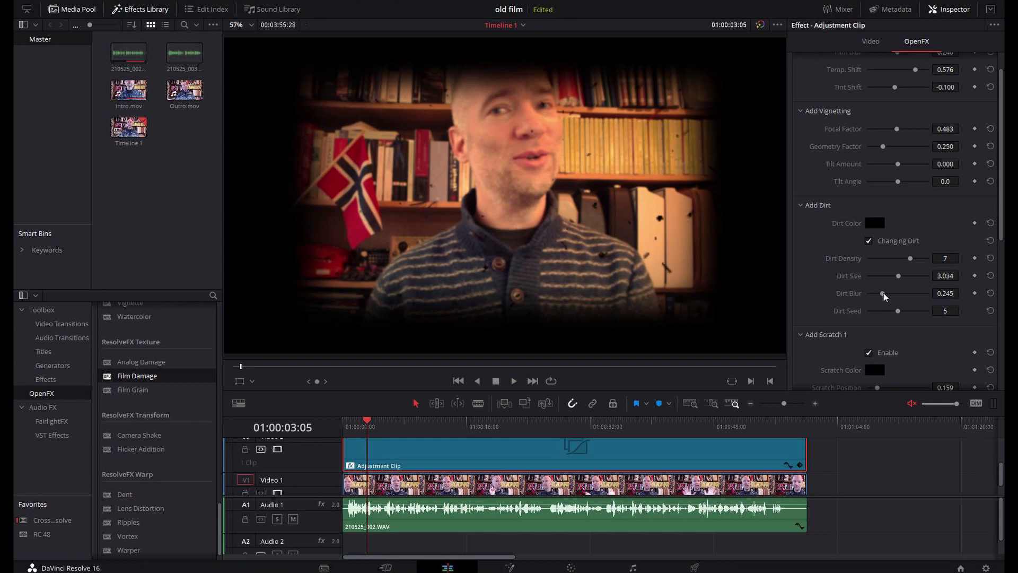
left_click_drag(884, 296, 918, 295)
mouse_move(918, 295)
left_mouse_down()
mouse_move(876, 300)
mouse_move(916, 296)
left_mouse_up()
left_click_drag(916, 295, 883, 298)
left_click_drag(883, 298, 889, 298)
left_click(515, 381)
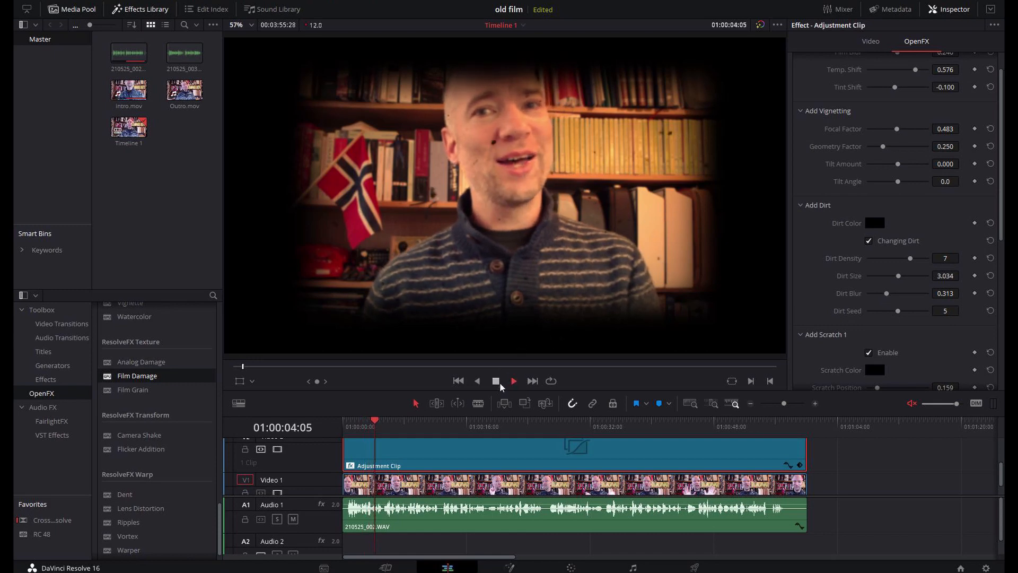
left_click(496, 381)
Step: Refine the dirt to density 5, size 2.662 and seed 8, preview it briefly, and save the project
left_click_drag(911, 259, 904, 260)
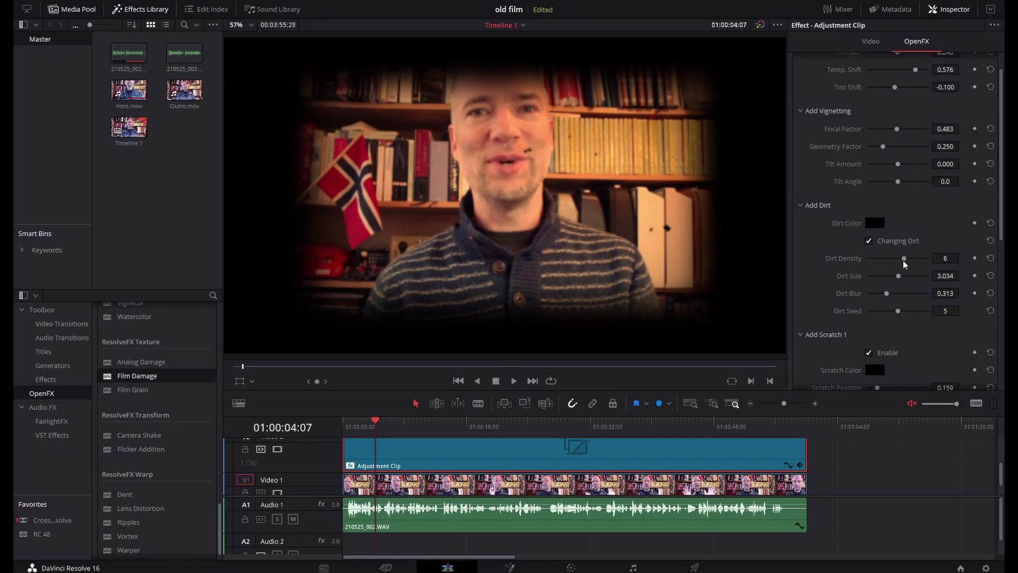
left_click_drag(899, 276, 899, 262)
left_click_drag(898, 312, 925, 314)
left_click(513, 381)
left_click(496, 381)
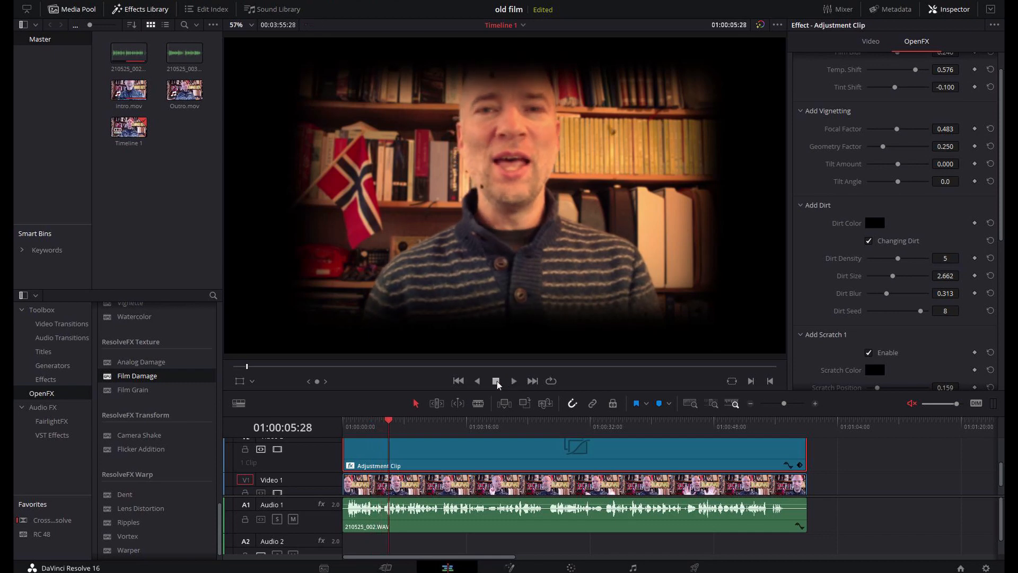
left_click(78, 3)
left_click(100, 52)
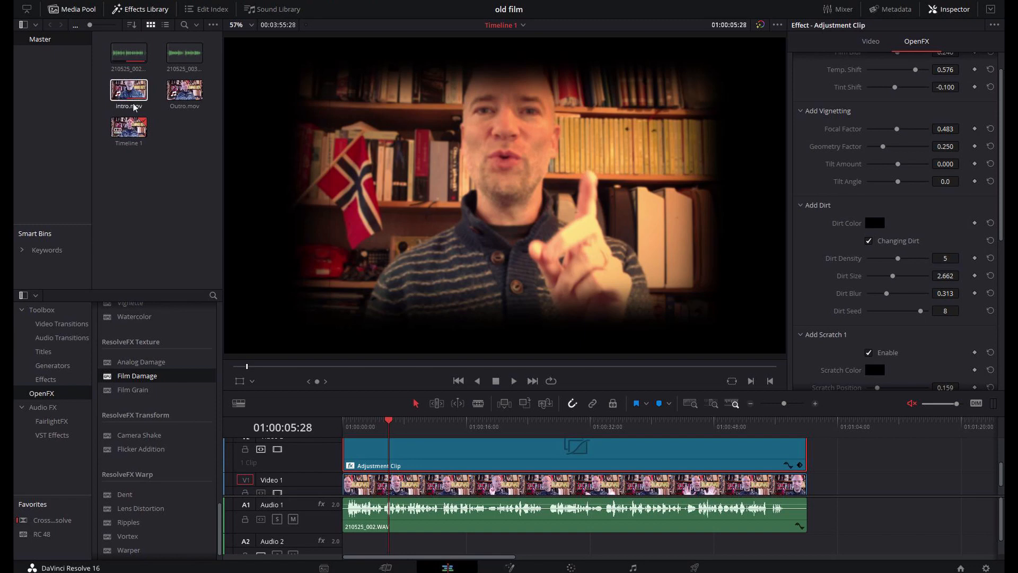
Step: Set Scratch 1's position to 0.178, width to 0.051, strength to 0.491 and moving amplitude to 0.101
scroll(927, 275, "down", 4)
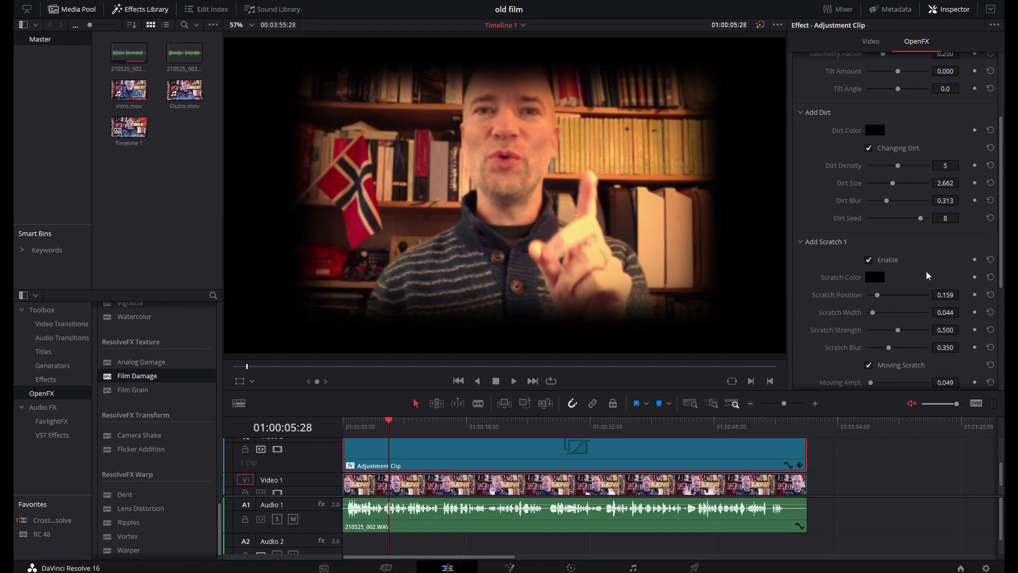
scroll(927, 274, "down", 1)
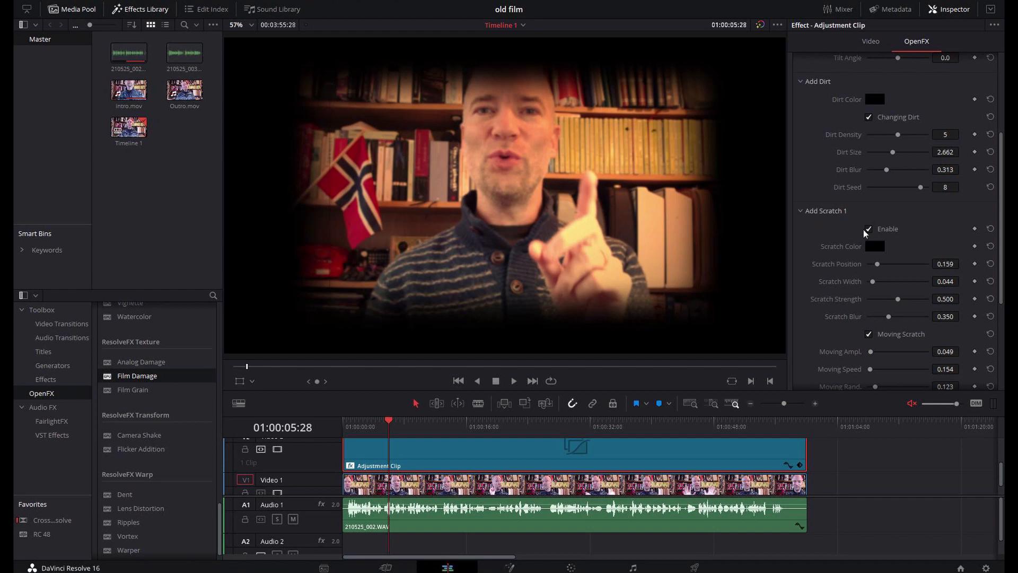
scroll(930, 244, "down", 2)
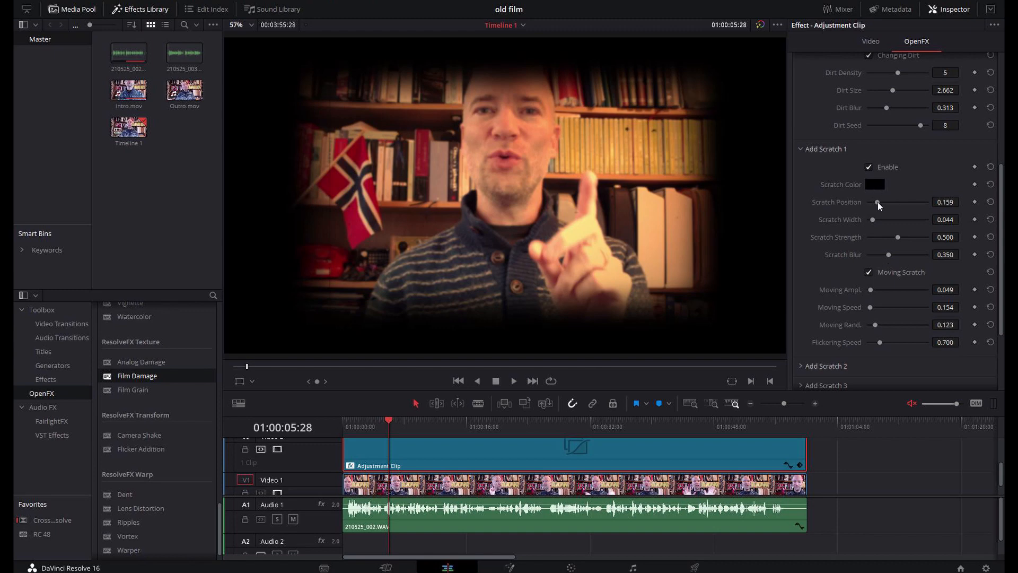
left_click_drag(877, 202, 873, 221)
left_click(898, 237)
left_click_drag(872, 288, 873, 289)
Step: Turn on the moving option for Scratch 2 and set its position to 0.746, width to 0.115, strength to 0.313 and blur to 0.601
scroll(847, 260, "down", 2)
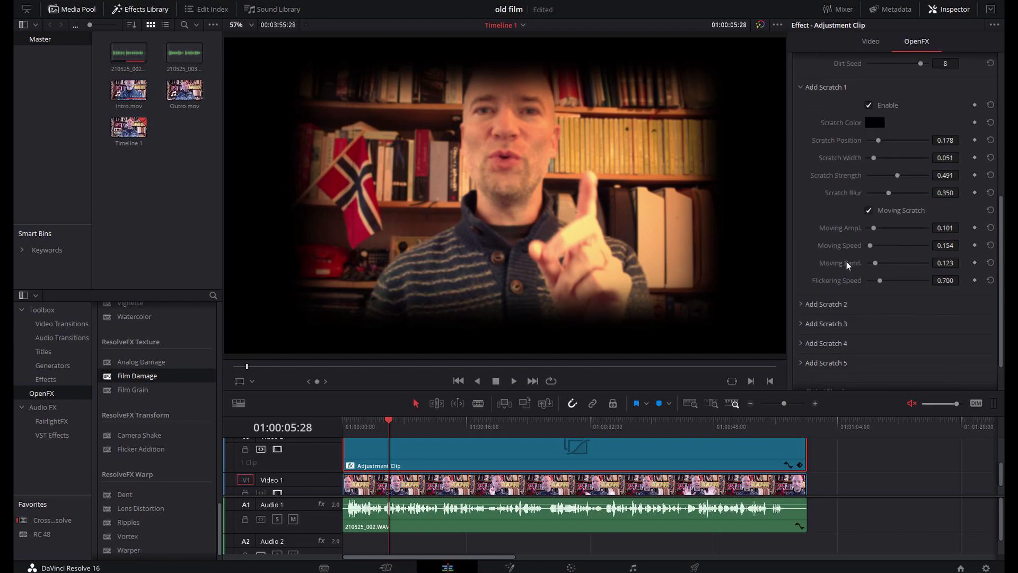
left_click(799, 304)
scroll(805, 304, "down", 4)
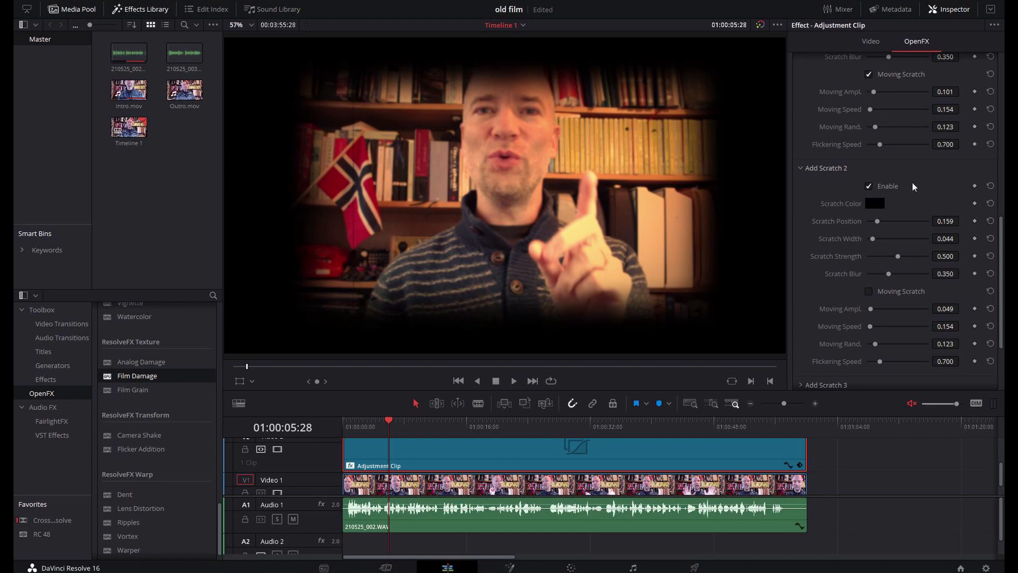
left_click(869, 291)
left_click_drag(877, 223, 904, 275)
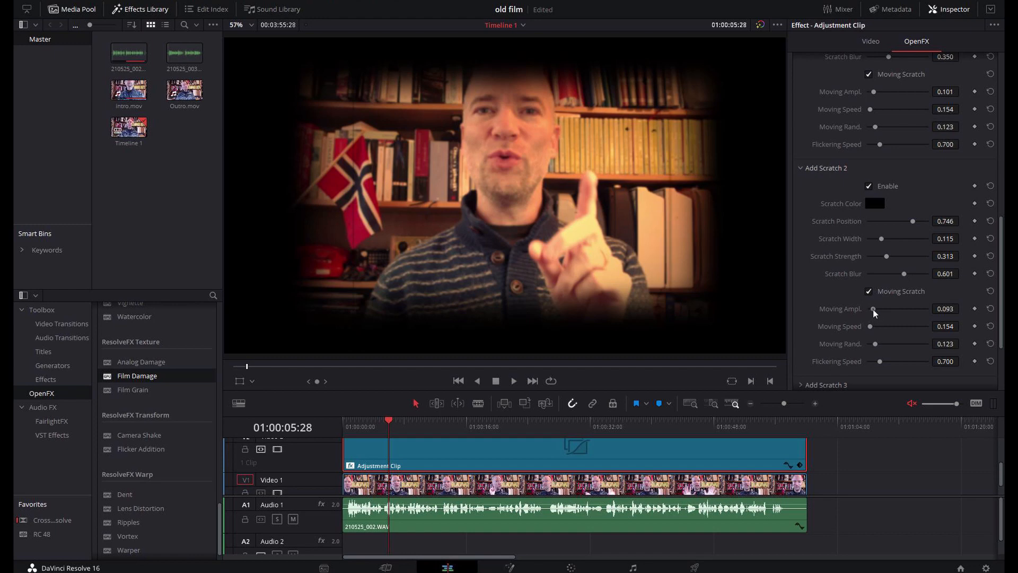
Step: Set Scratch 2's moving amplitude to 0.127, moving speed to 0.355 and moving randomness to 0.135, and preview the clip
left_click_drag(873, 308, 877, 342)
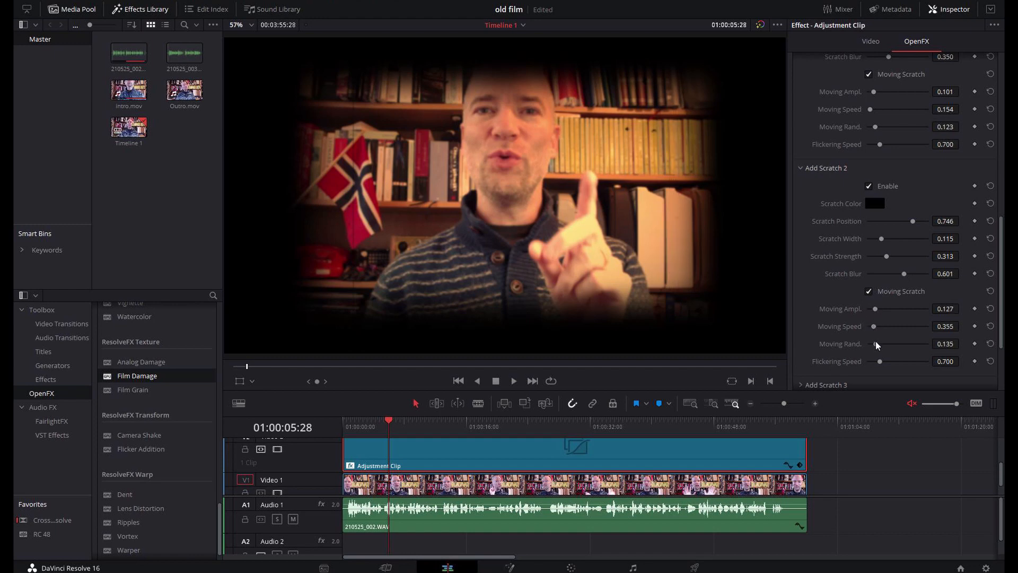
left_click(512, 381)
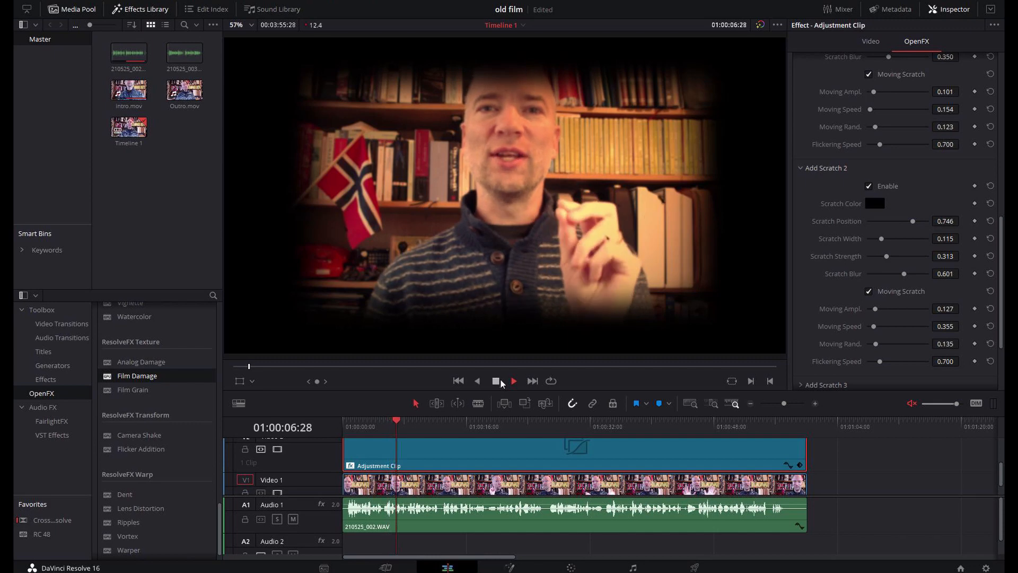
left_click(496, 381)
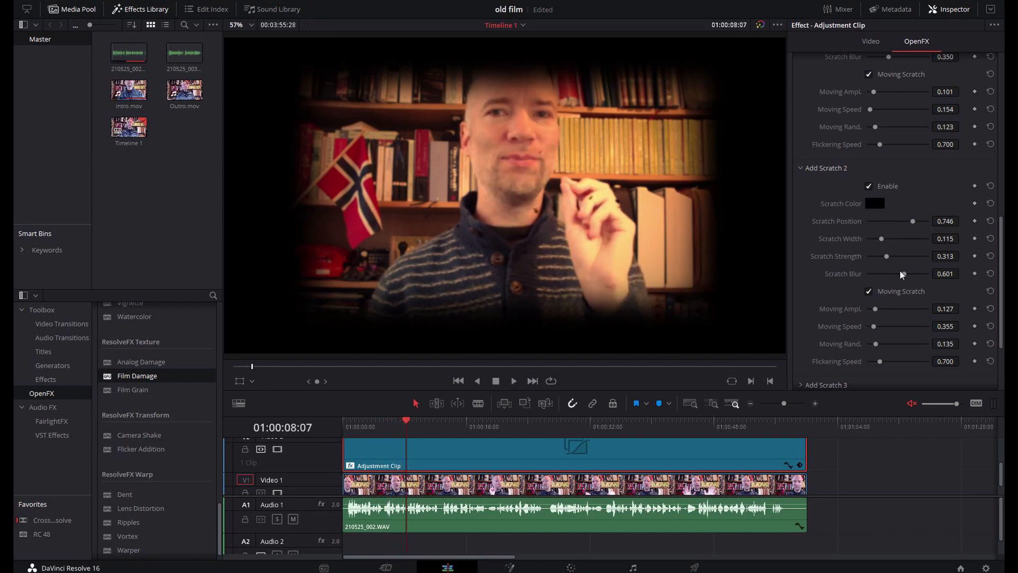
Step: Reduce Scratch 2's strength to 0.212 and save the project
left_click_drag(887, 256, 880, 257)
left_click(84, 3)
left_click(90, 52)
scroll(846, 273, "down", 4)
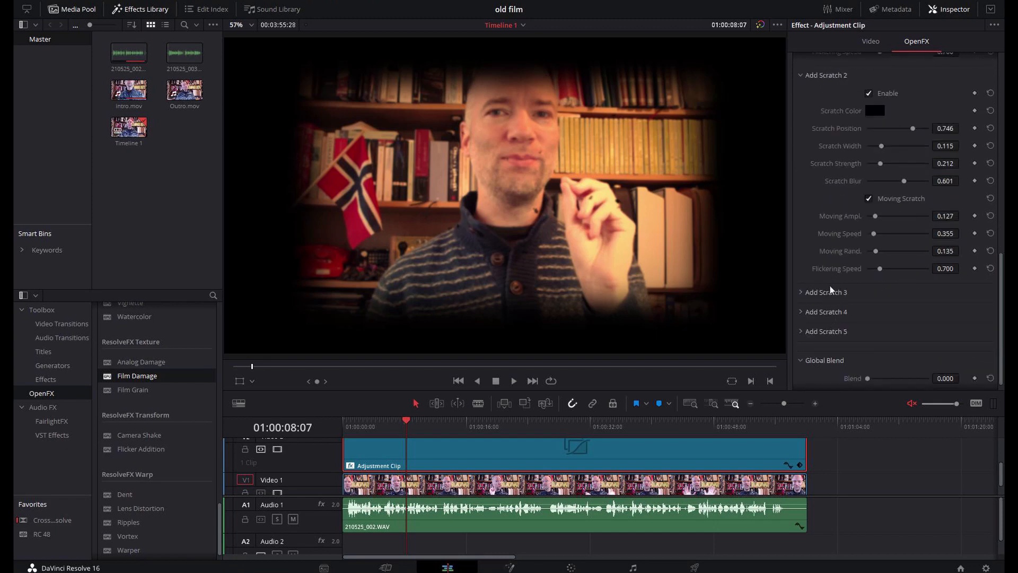
scroll(849, 295, "up", 13)
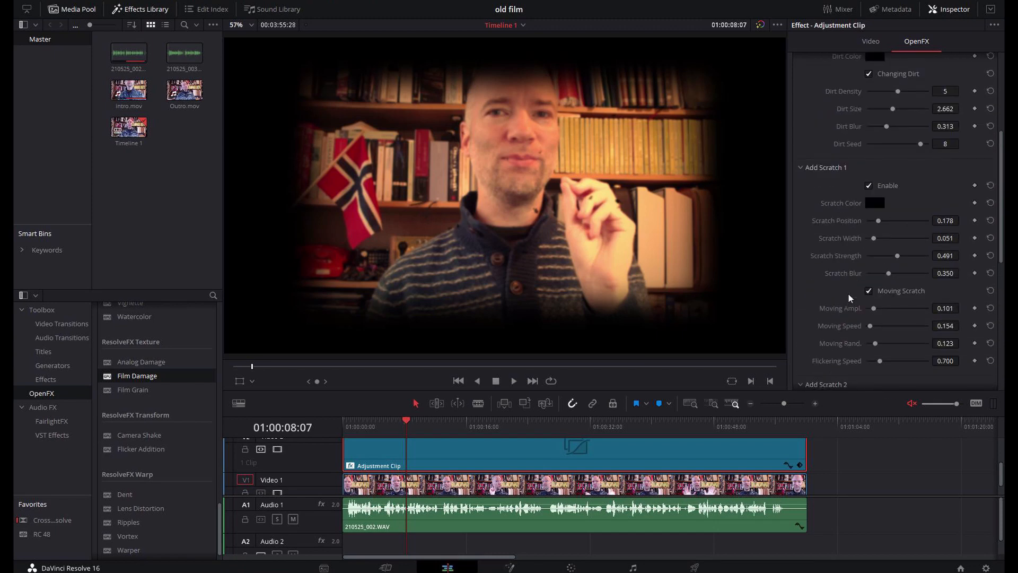
Step: Add the Camera Shake effect to the adjustment clip and preview the result
scroll(849, 295, "up", 8)
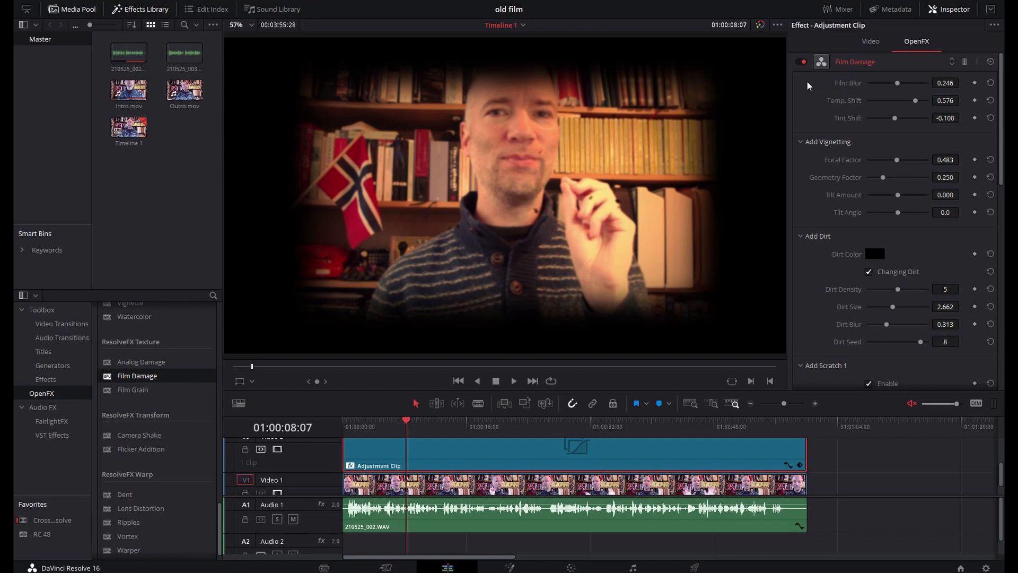
left_click(132, 439)
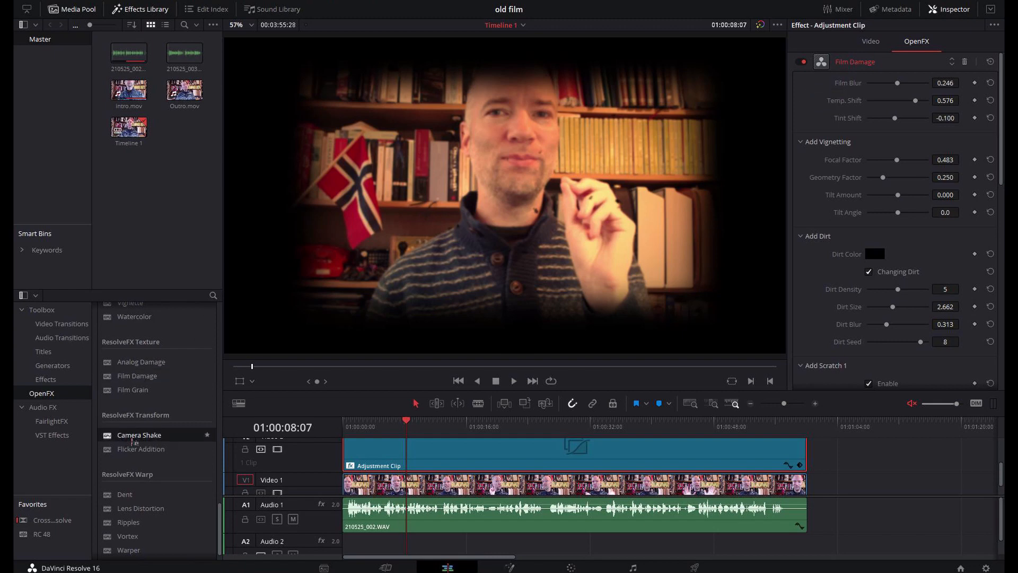
left_click_drag(133, 441, 519, 460)
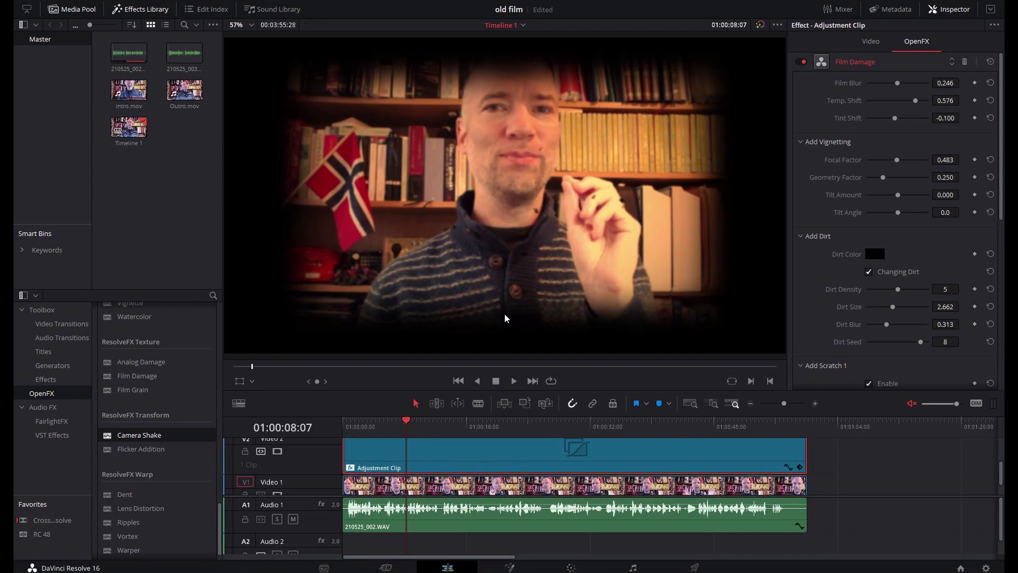
left_click(514, 381)
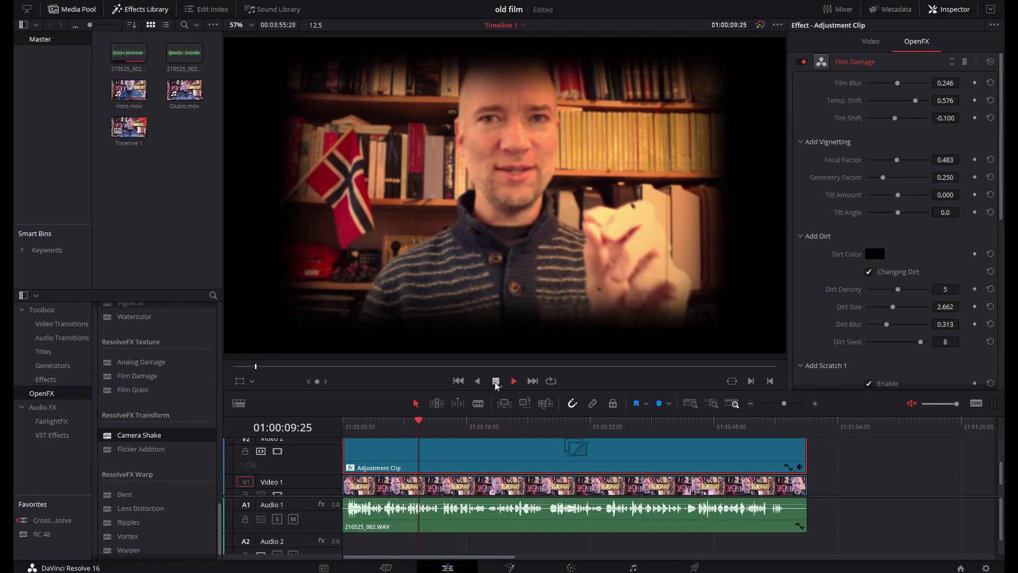
left_click(496, 382)
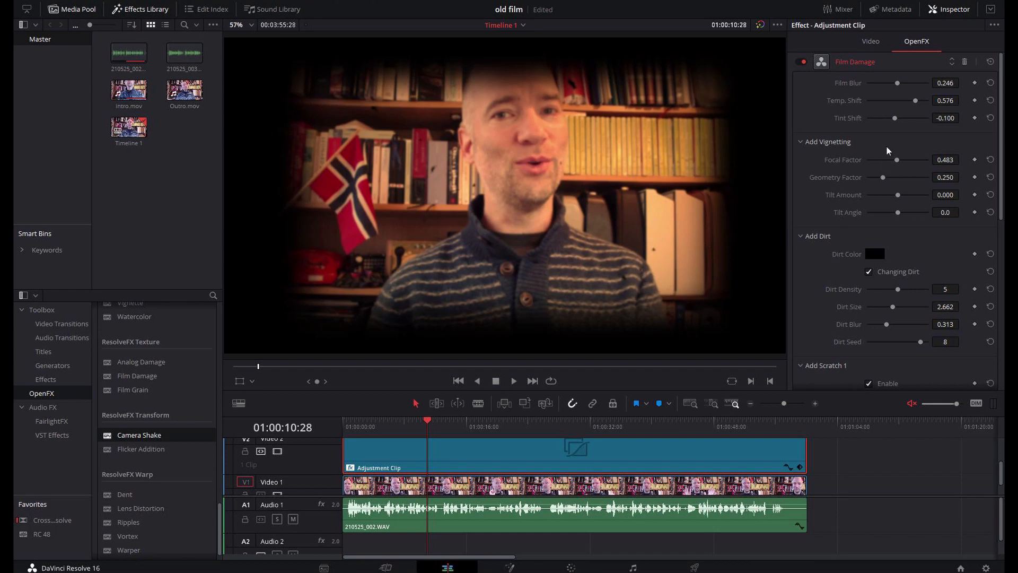
Step: Set the Camera Shake's motion scale to 0.458, speed scale to 0.627 and motion blur to 0.068, and preview the clip
scroll(882, 165, "down", 2)
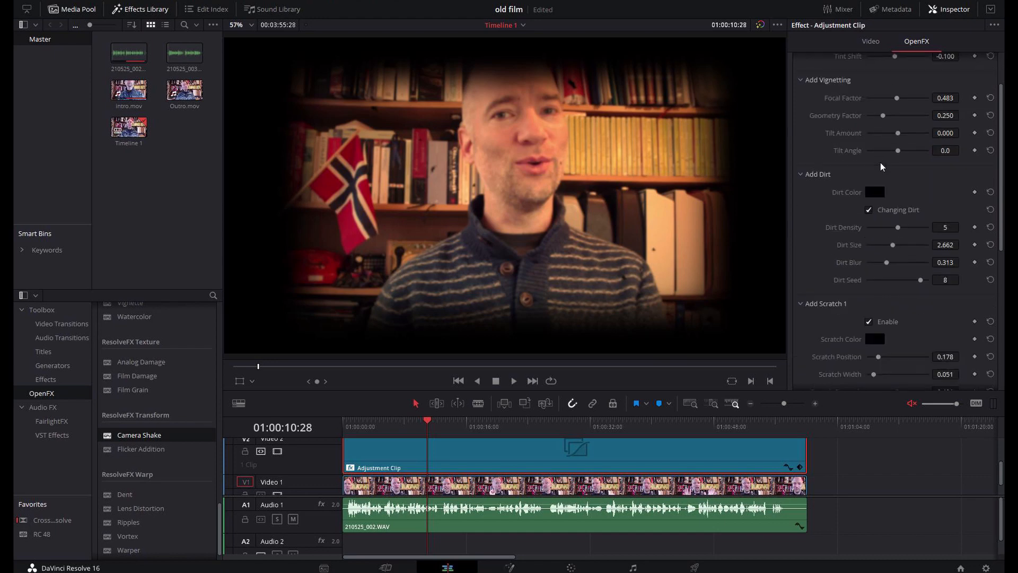
scroll(882, 166, "up", 2)
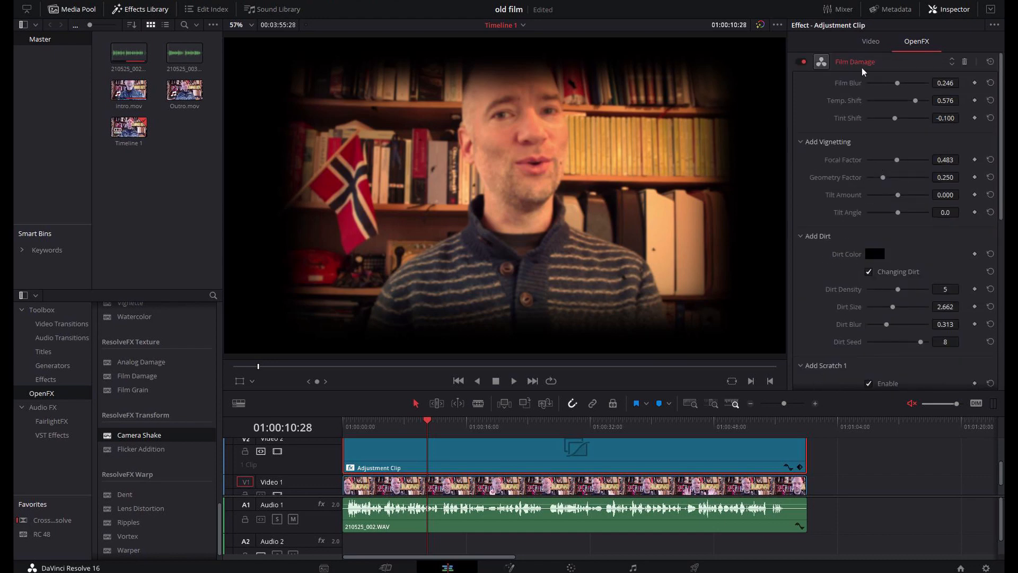
scroll(890, 134, "down", 10)
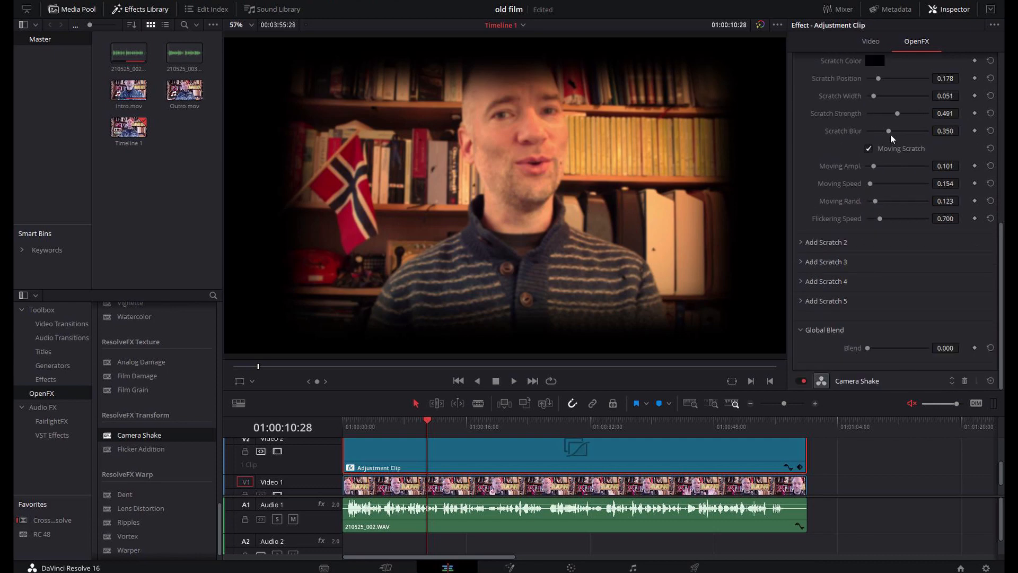
left_click(853, 382)
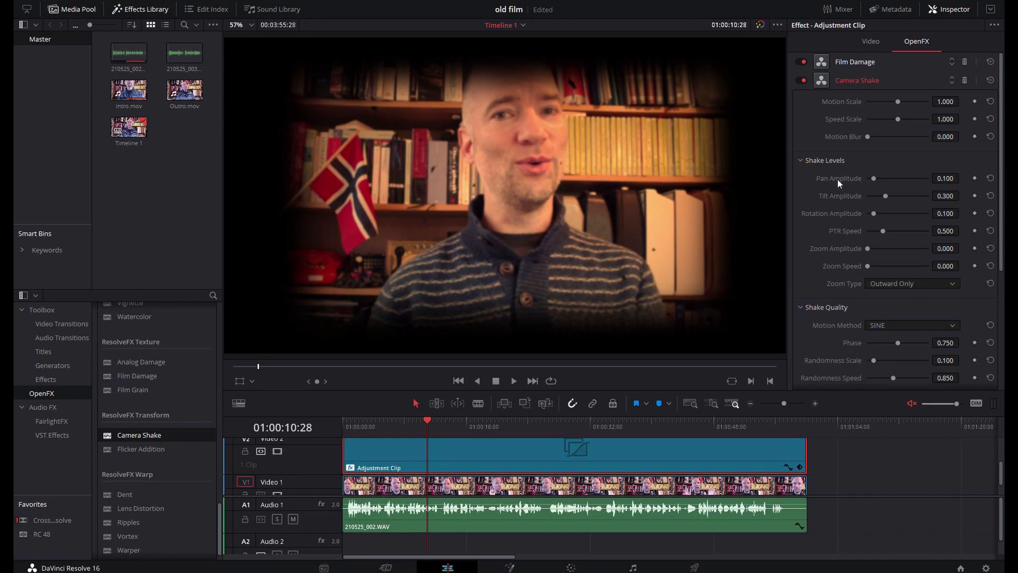
left_click_drag(898, 102, 872, 135)
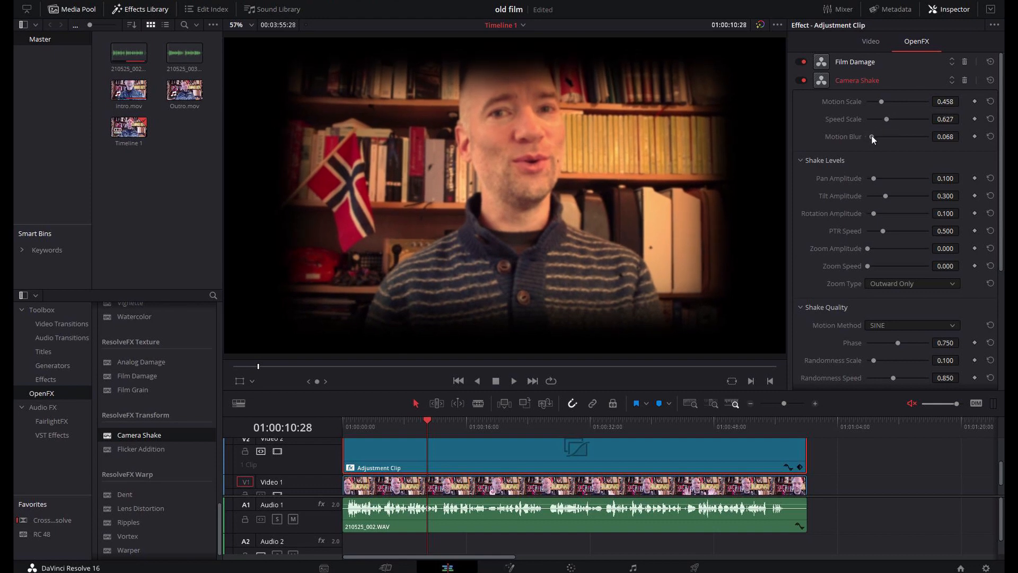
left_click(512, 383)
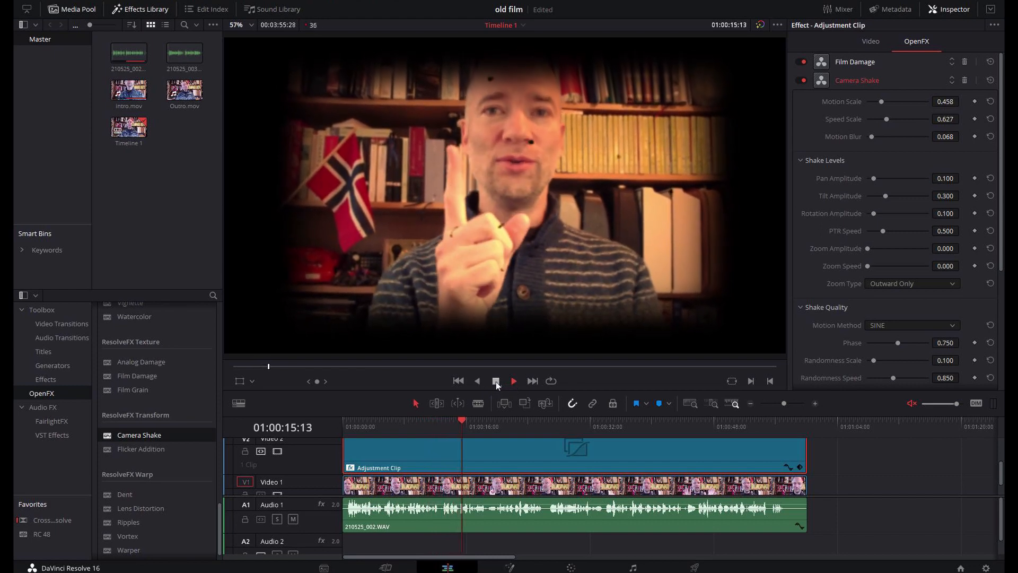
left_click(495, 381)
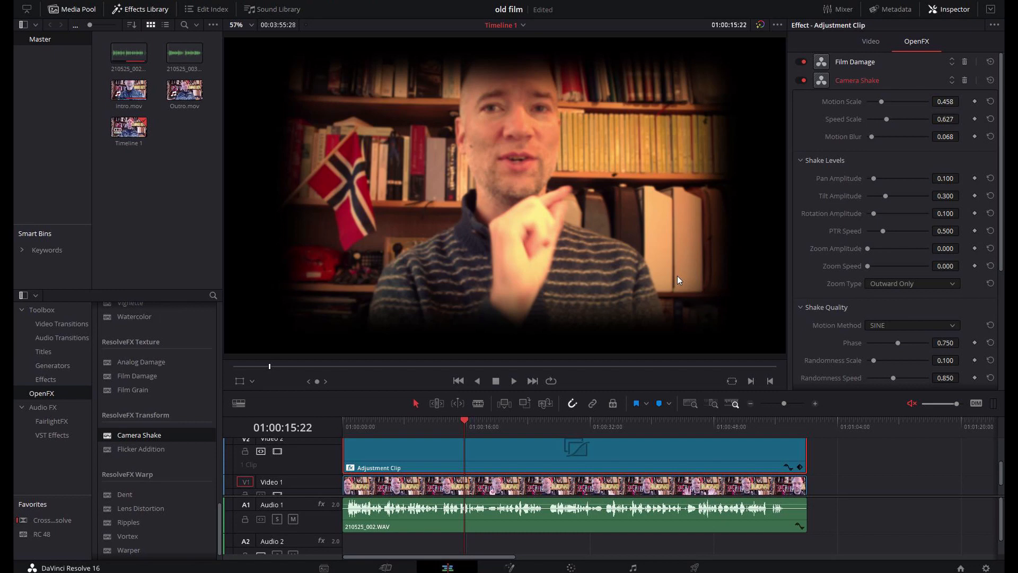
Step: Reduce the shake's motion scale to 0.322 and speed scale to 0.407, change its motion method to Square Wave, and preview
left_click_drag(887, 120, 877, 103)
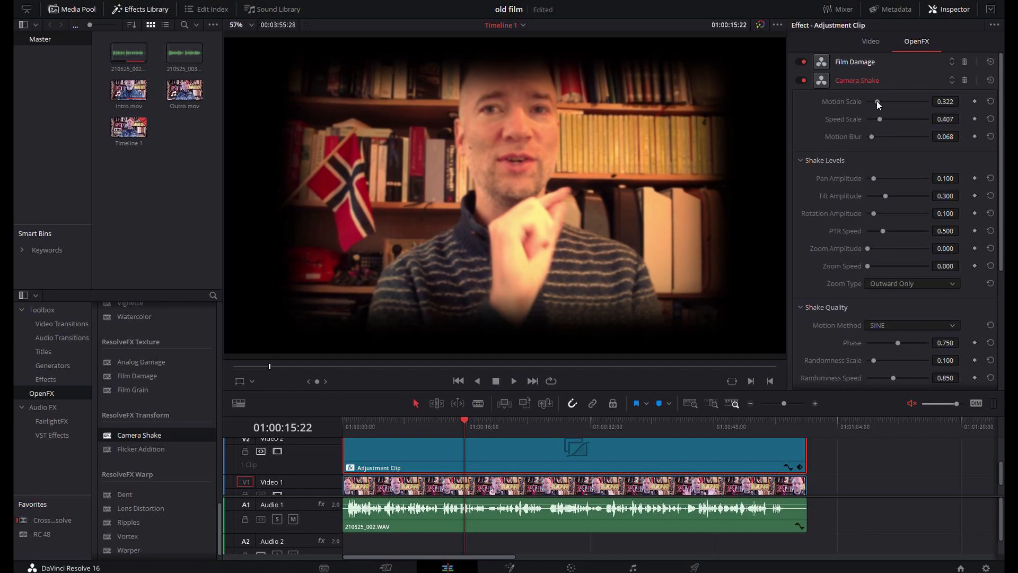
scroll(898, 145, "down", 2)
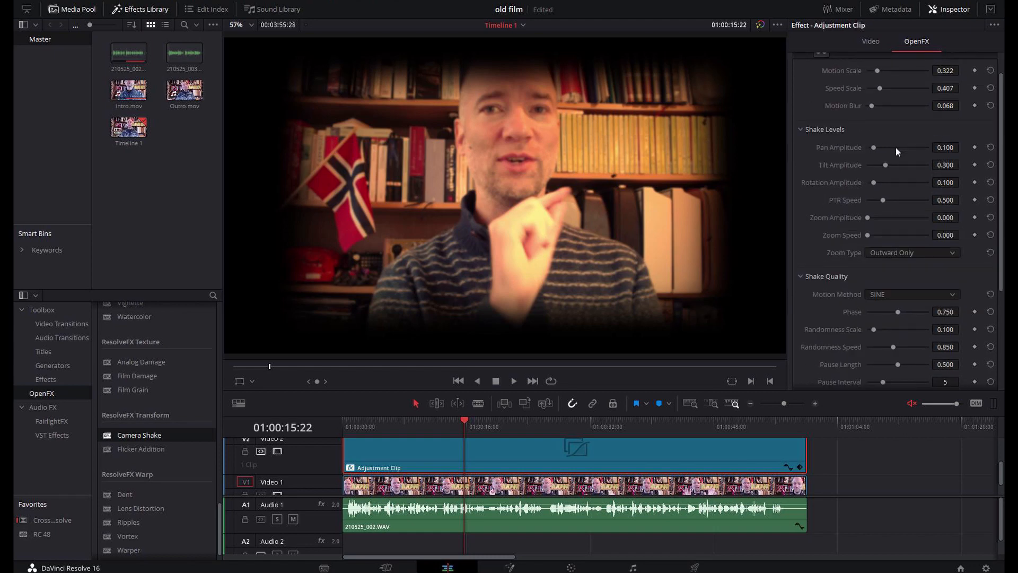
scroll(889, 180, "down", 4)
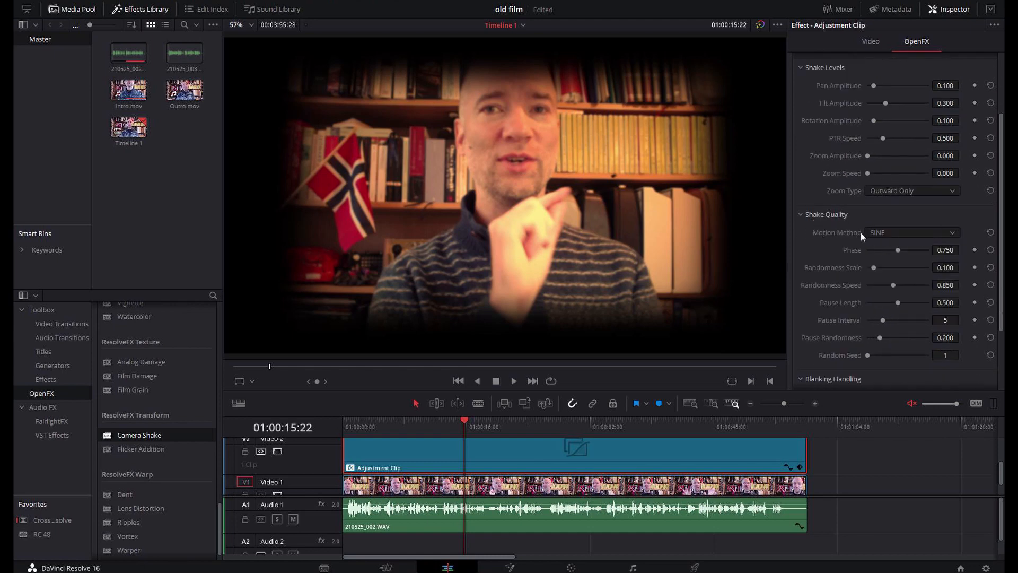
left_click(940, 234)
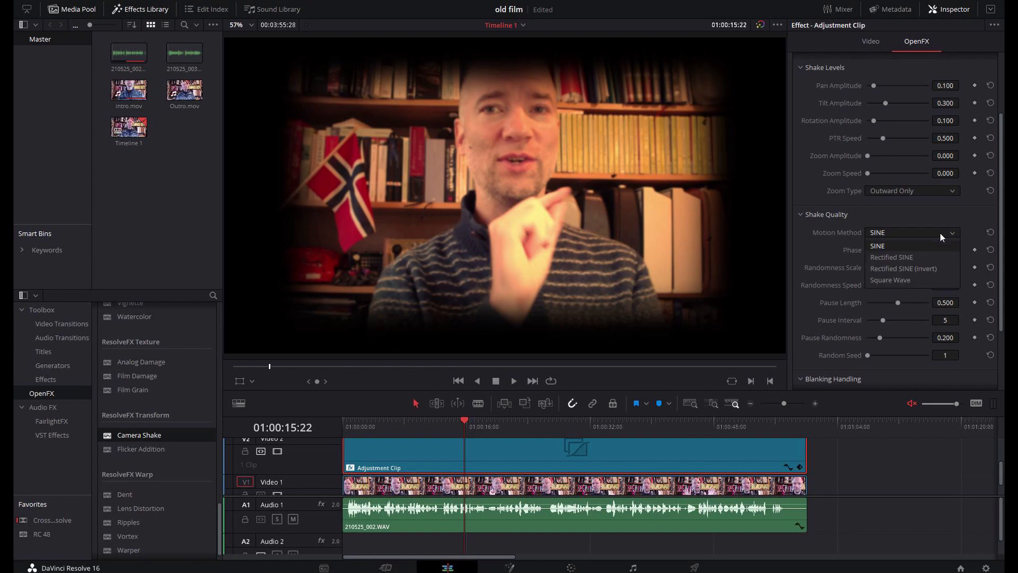
left_click(894, 280)
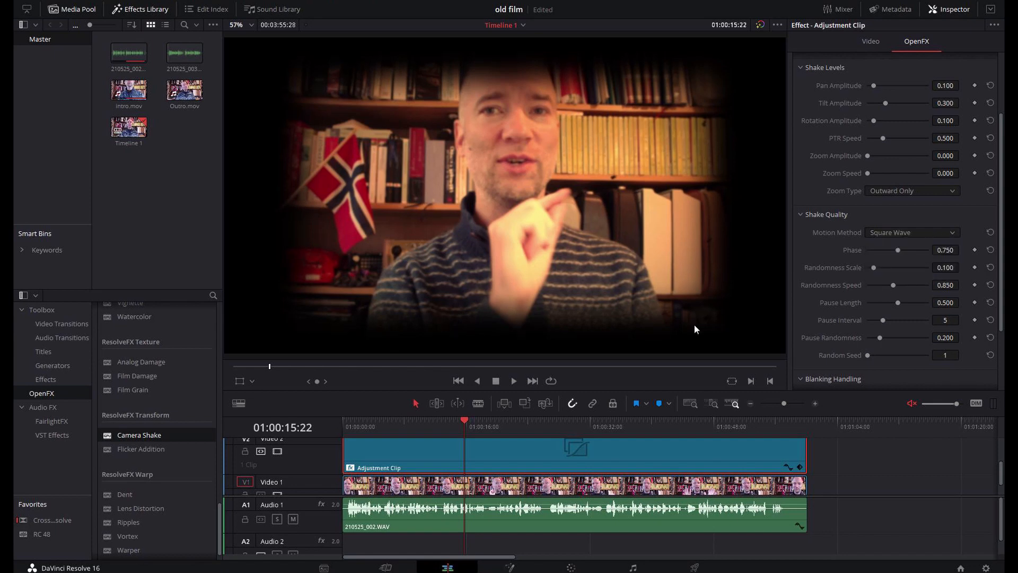
left_click(514, 380)
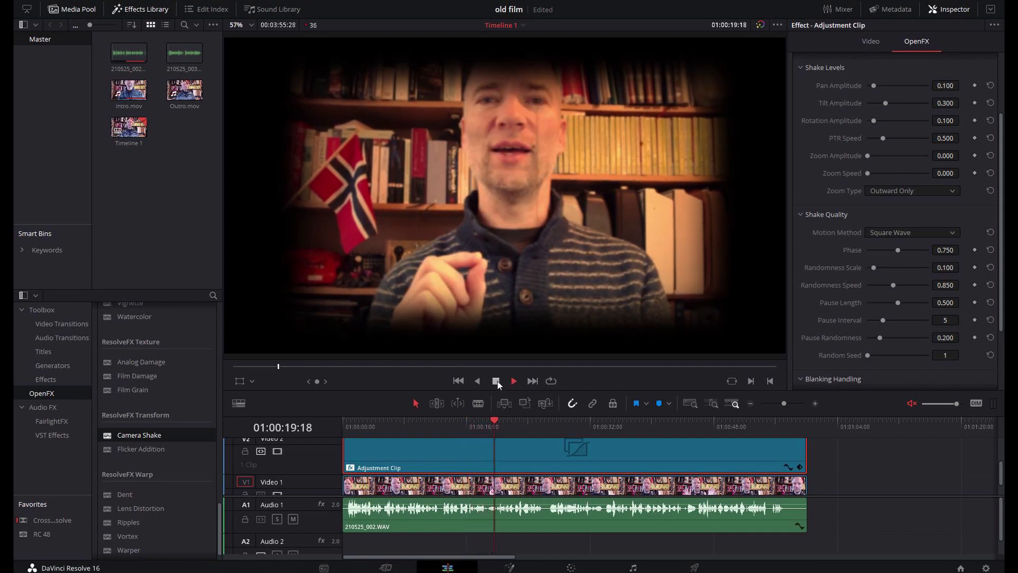
left_click(497, 380)
Step: Set the shake's randomness scale to 0.576, randomness speed to 1.000 and pause length to 0.762, and preview the clip
scroll(908, 250, "up", 1)
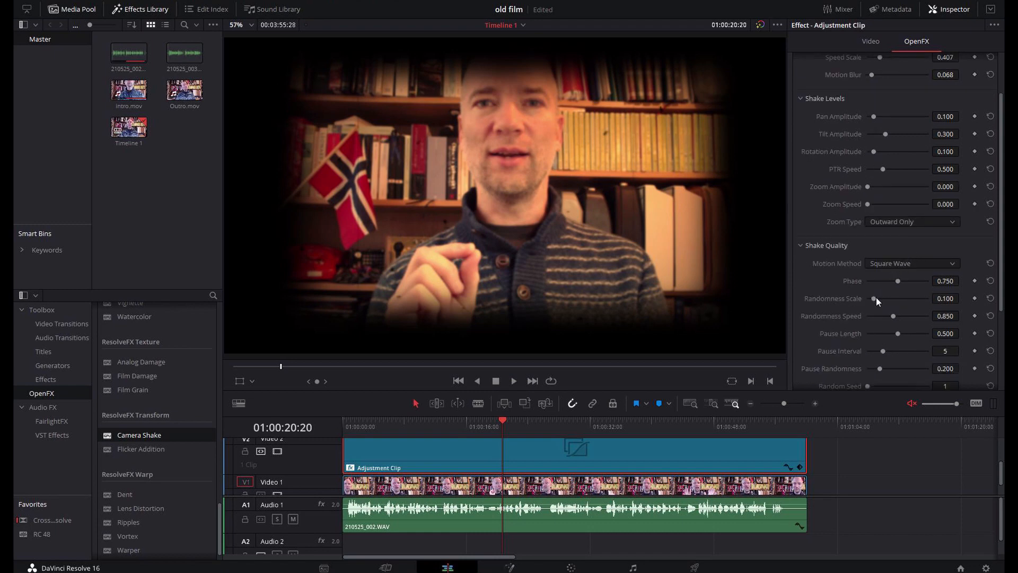
left_click_drag(877, 299, 914, 335)
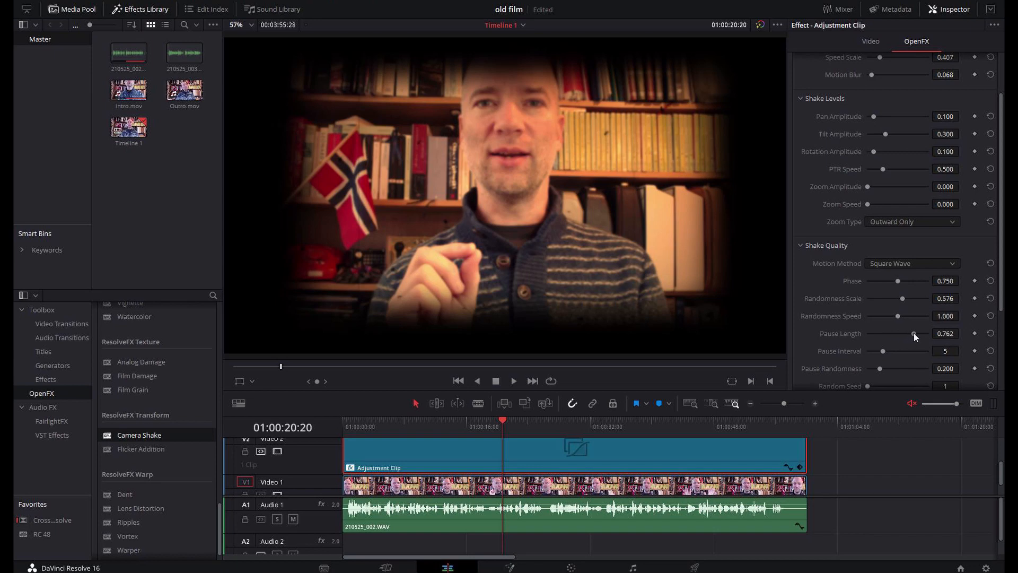
left_click(515, 381)
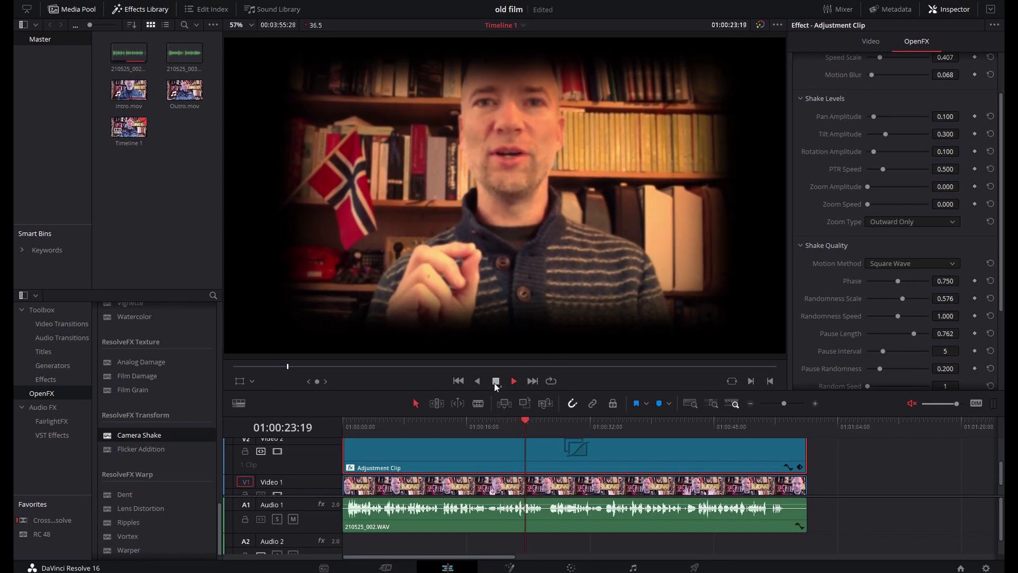
left_click(493, 382)
Step: Set the Camera Shake's speed scale to 0.424 and motion scale to 0.203, and play the clip to check it
scroll(824, 260, "up", 3)
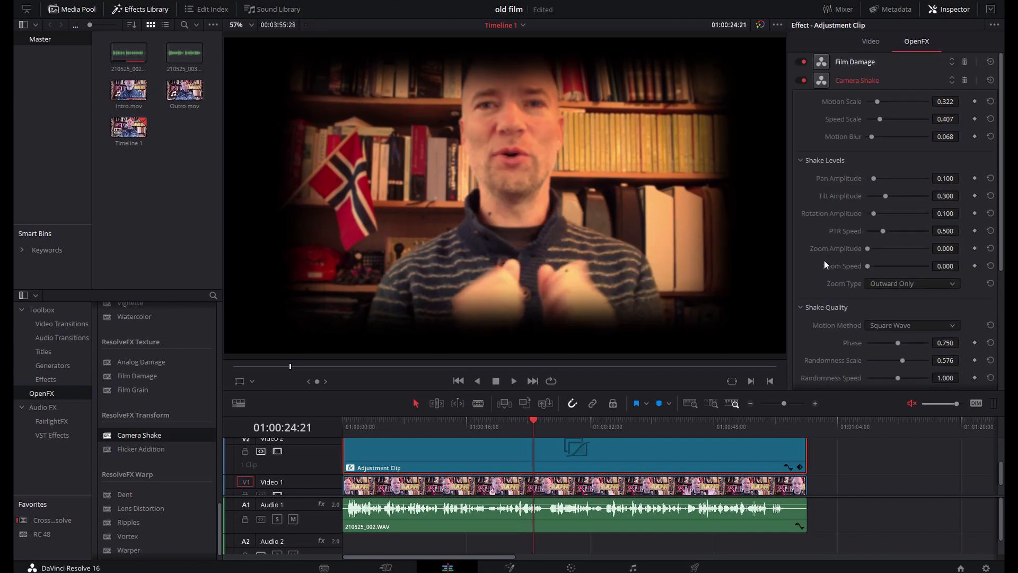
left_click_drag(878, 119, 874, 103)
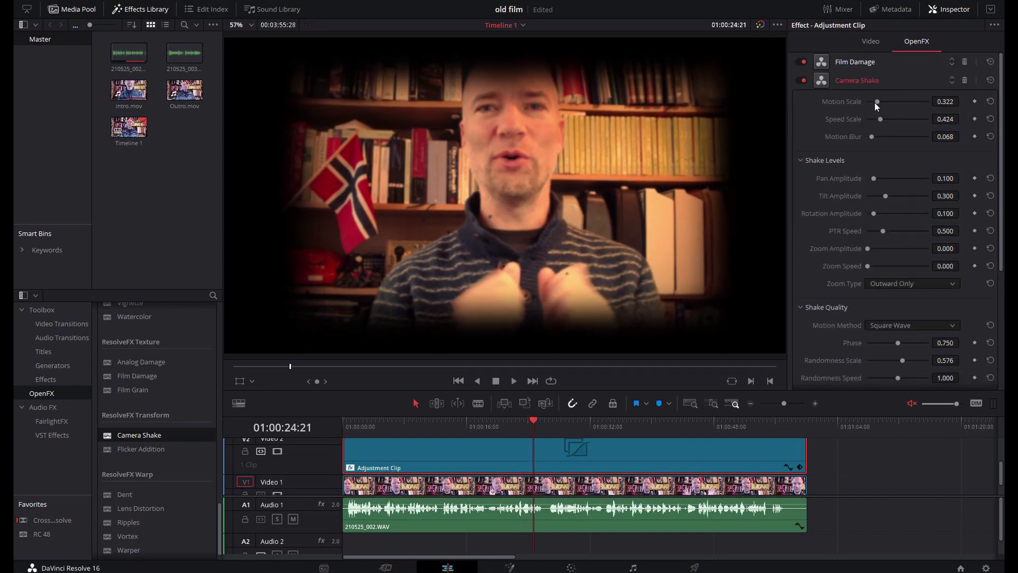
left_click(514, 381)
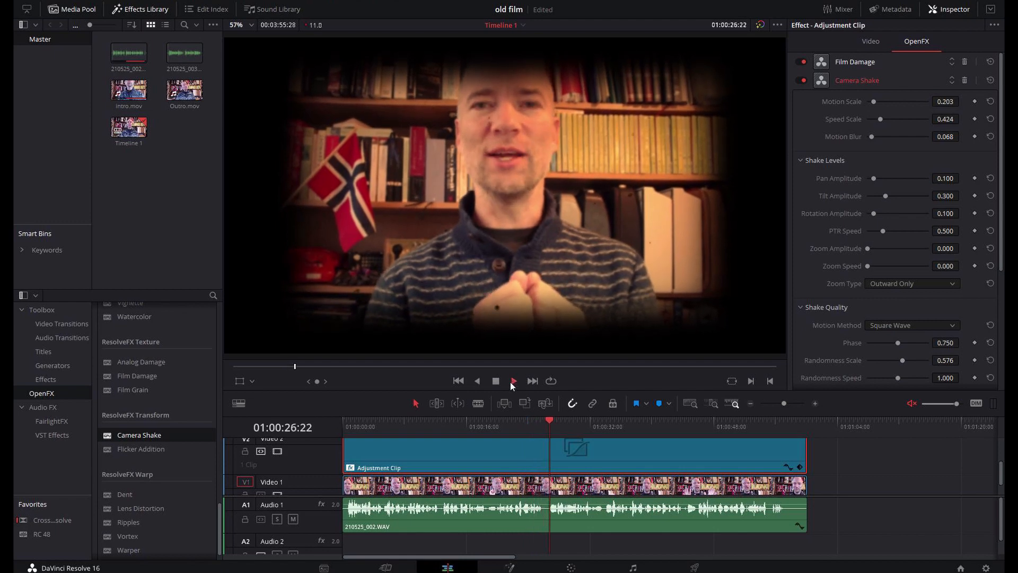
left_click(494, 380)
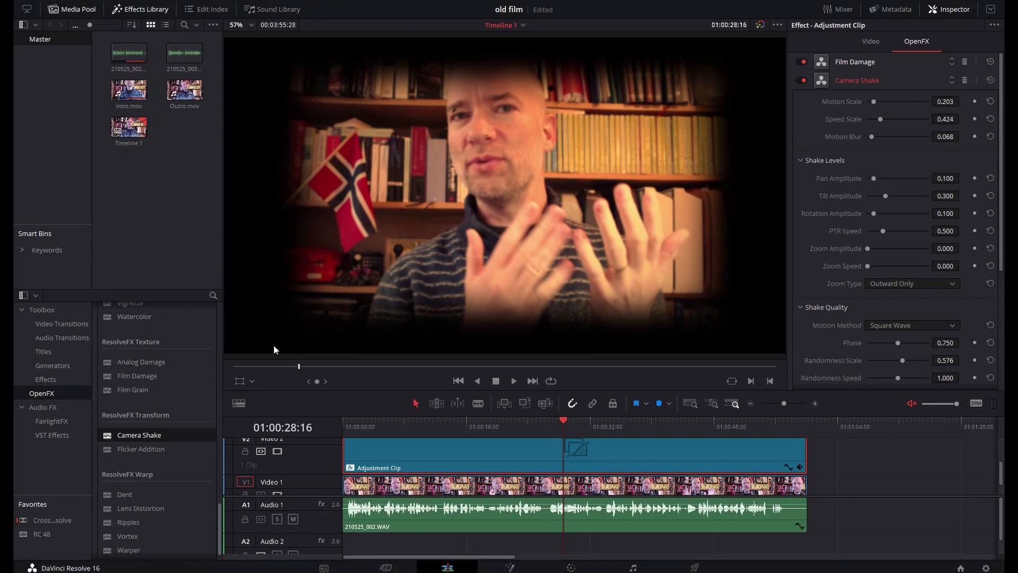
Step: Switch to color grading and reduce the adjustment clip's saturation to 8.40
scroll(167, 415, "down", 1)
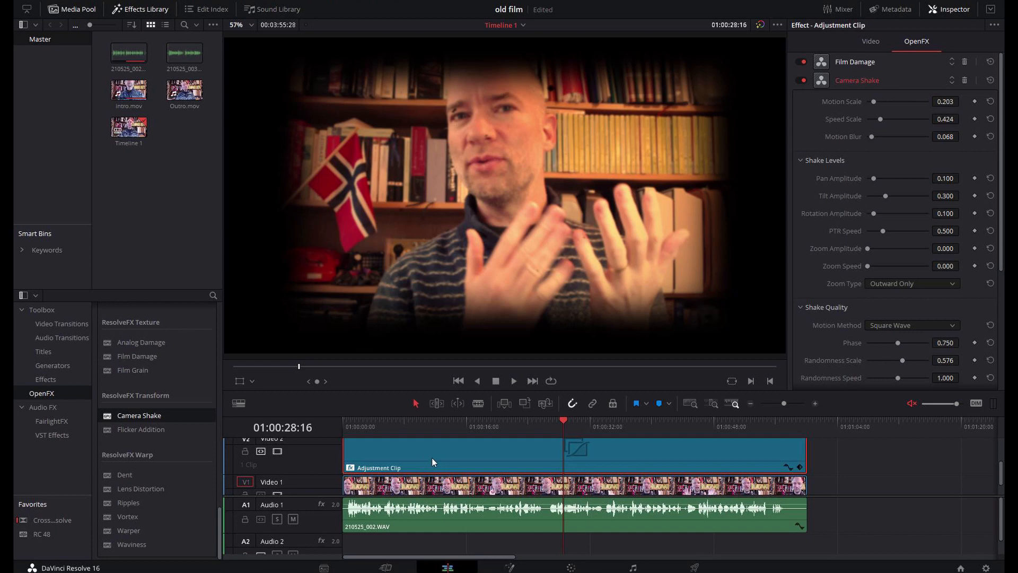
left_click(573, 568)
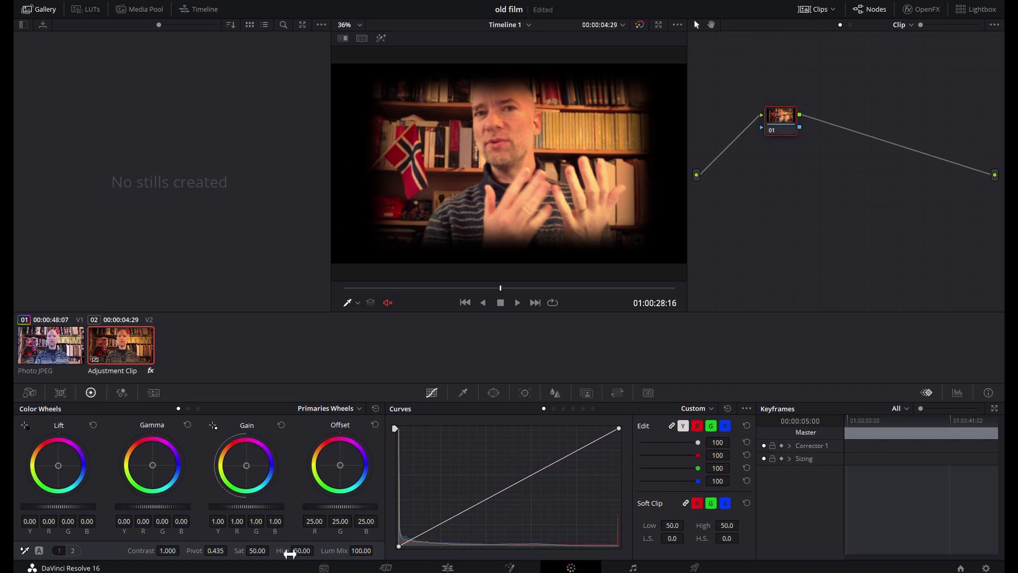
mouse_move(263, 556)
left_mouse_down()
mouse_move(250, 556)
mouse_move(273, 550)
left_mouse_up()
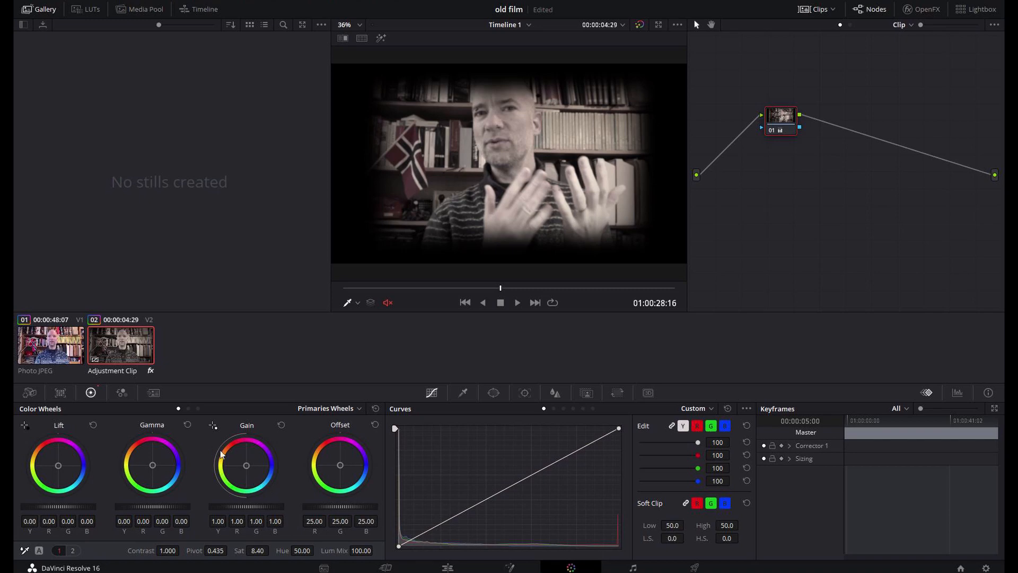
Step: Shift the Gain, Gamma, Lift and Offset color balance slightly towards orange-red, with Gain at red 1.44, green 0.92 and blue 0.48
left_click_drag(247, 467, 239, 458)
left_click_drag(153, 465, 151, 462)
left_click_drag(59, 466, 55, 461)
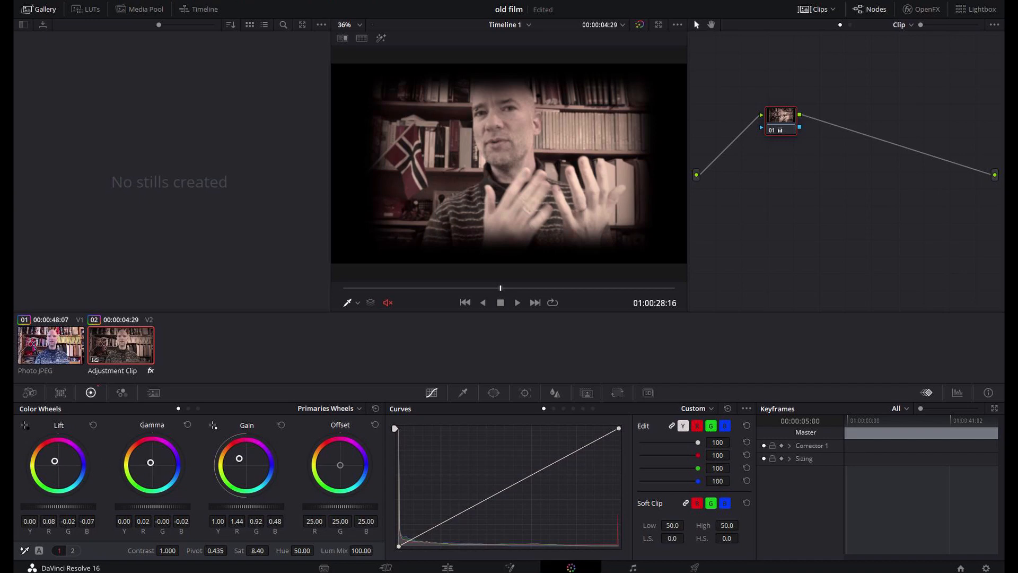
left_click_drag(340, 465, 334, 457)
Step: Fine-tune the adjustment clip's saturation, return to the edit timeline and preview the sepia look
left_click_drag(258, 551, 255, 552)
left_click_drag(258, 552, 261, 551)
left_click(447, 568)
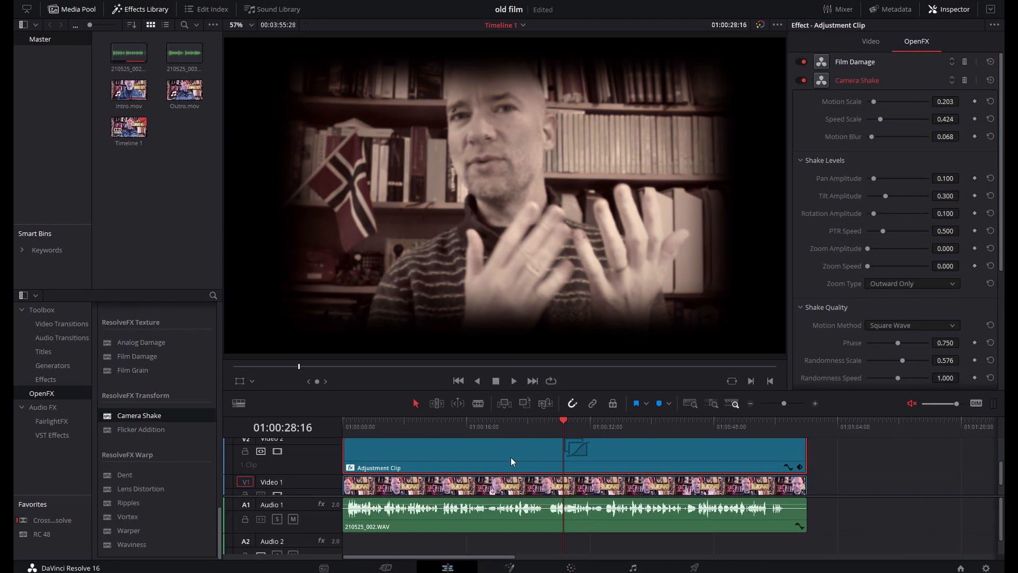
left_click(513, 381)
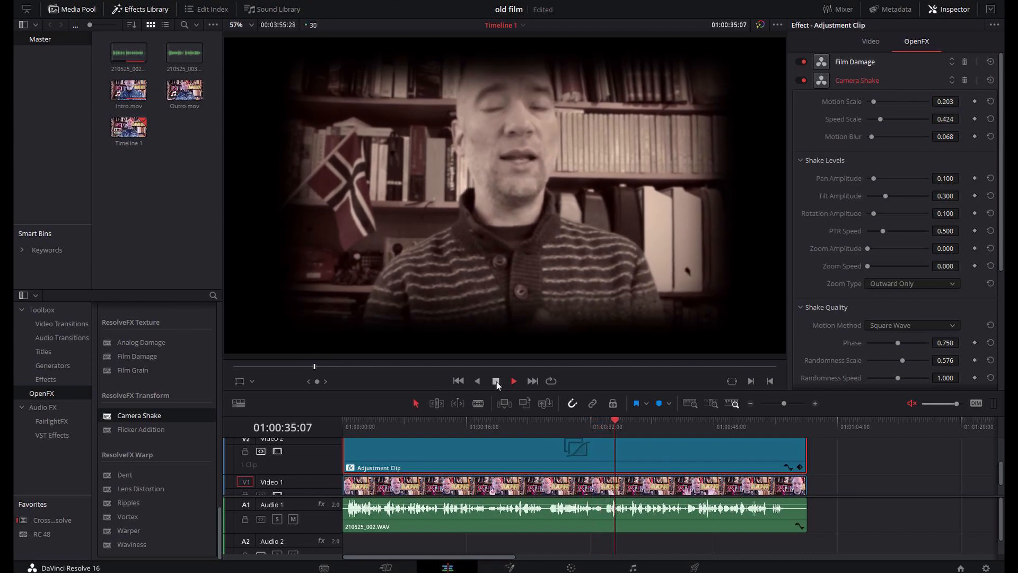
left_click(497, 381)
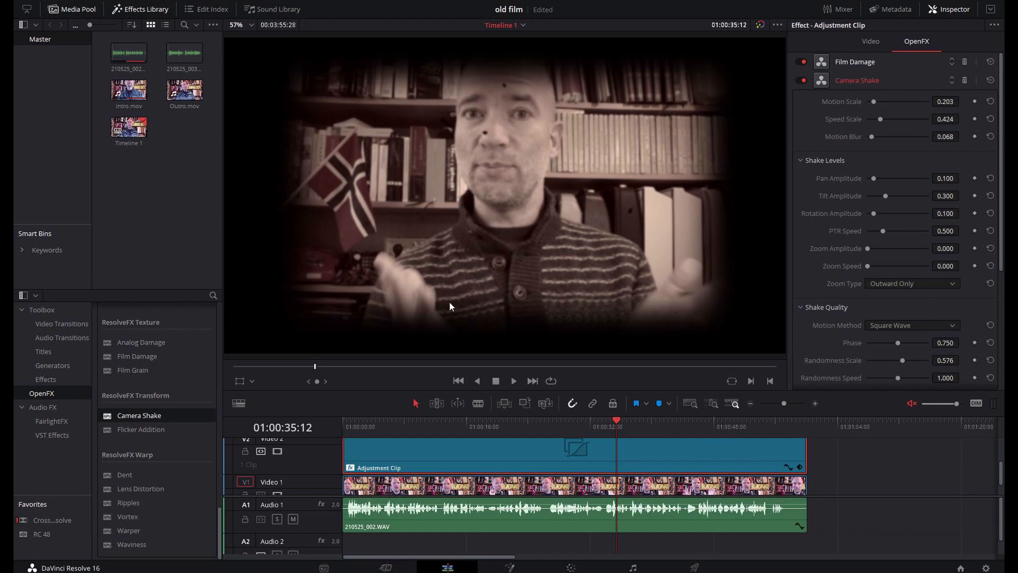
Step: Save the project and play the clip to check the sepia look
left_click(82, 2)
left_click(93, 47)
left_click(512, 380)
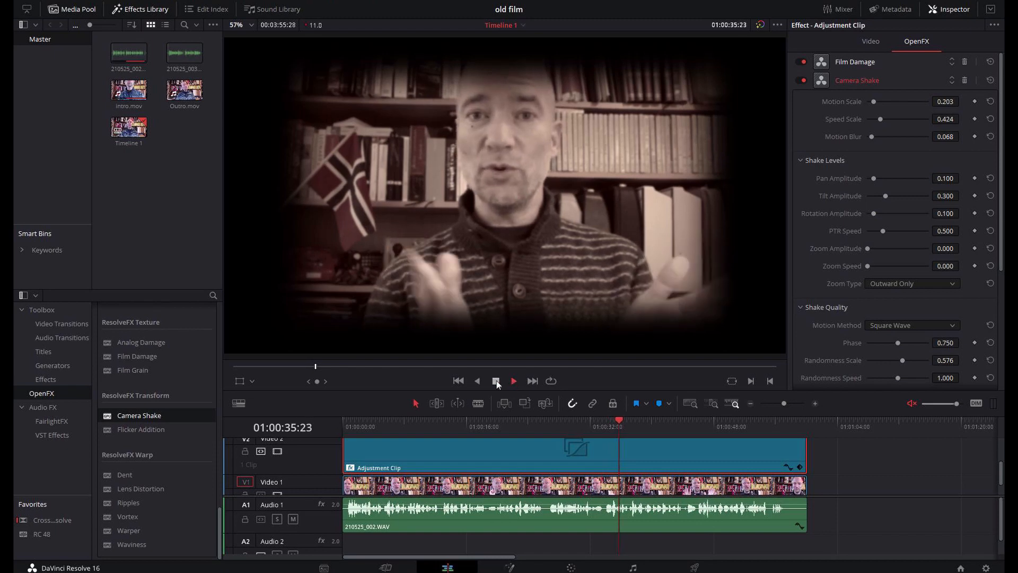
left_click(497, 381)
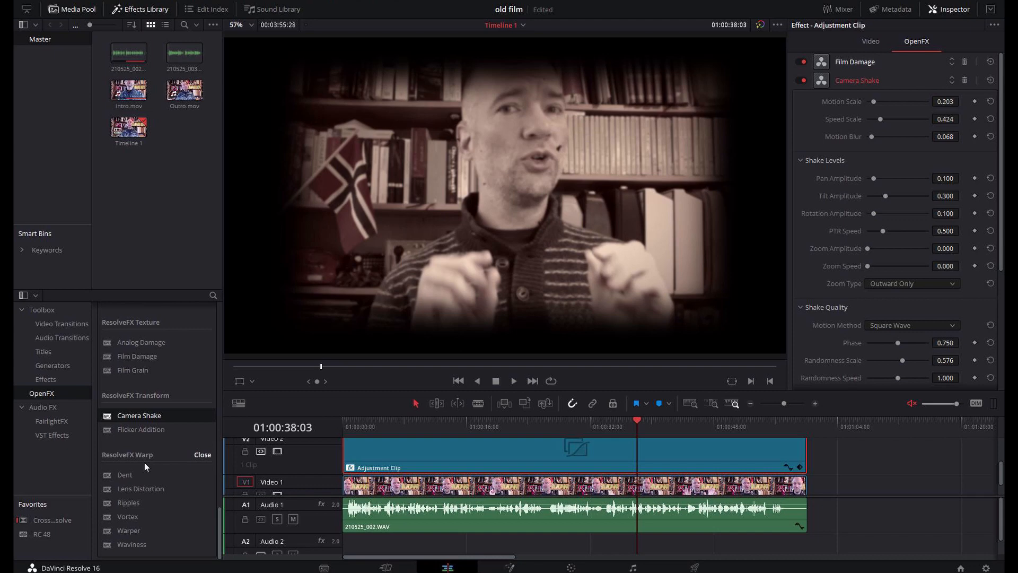
Step: Apply the Stop Motion effect to the adjustment clip and show its settings
scroll(145, 463, "up", 3)
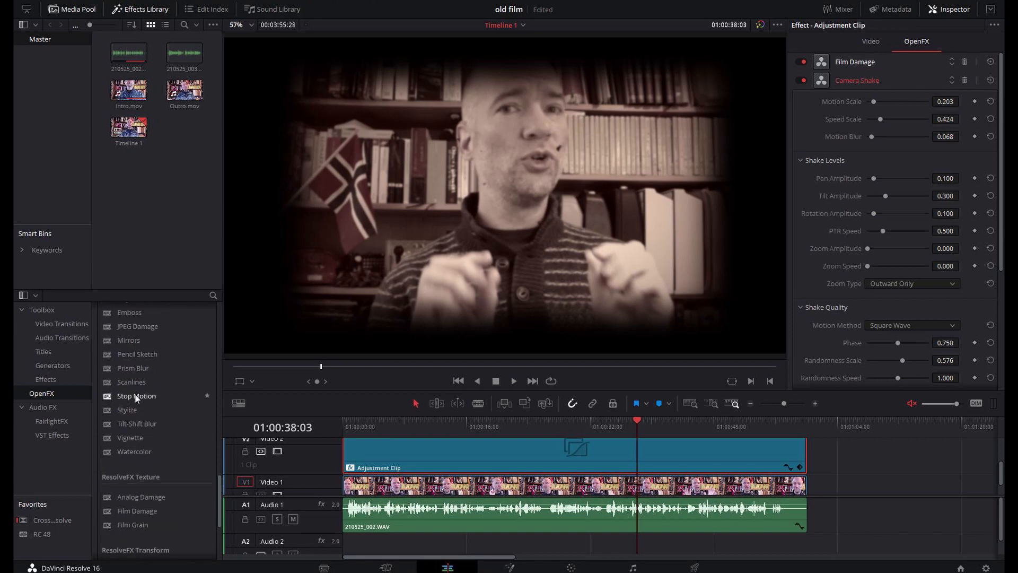
left_click_drag(136, 398, 654, 445)
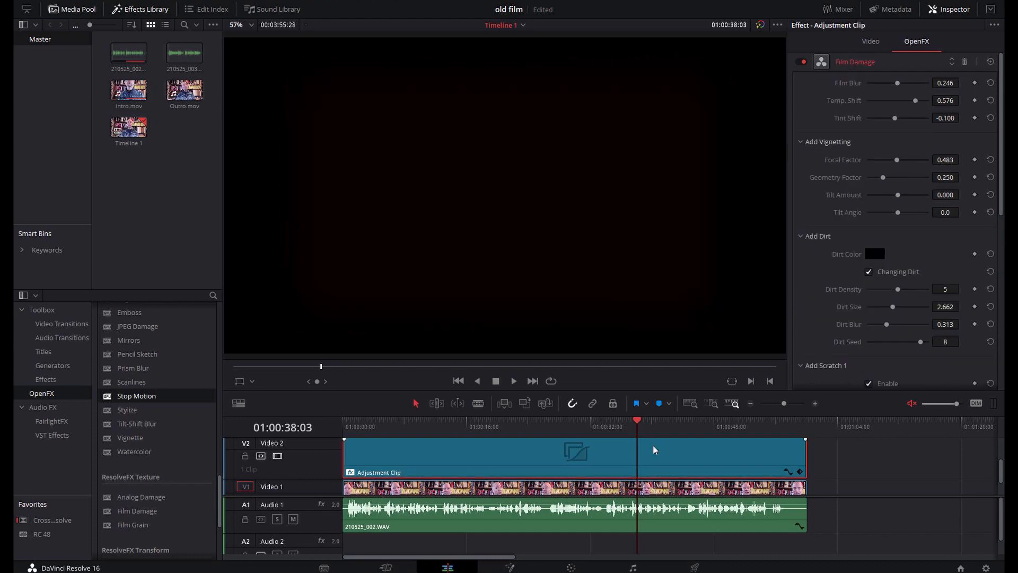
left_click(853, 62)
left_click(854, 100)
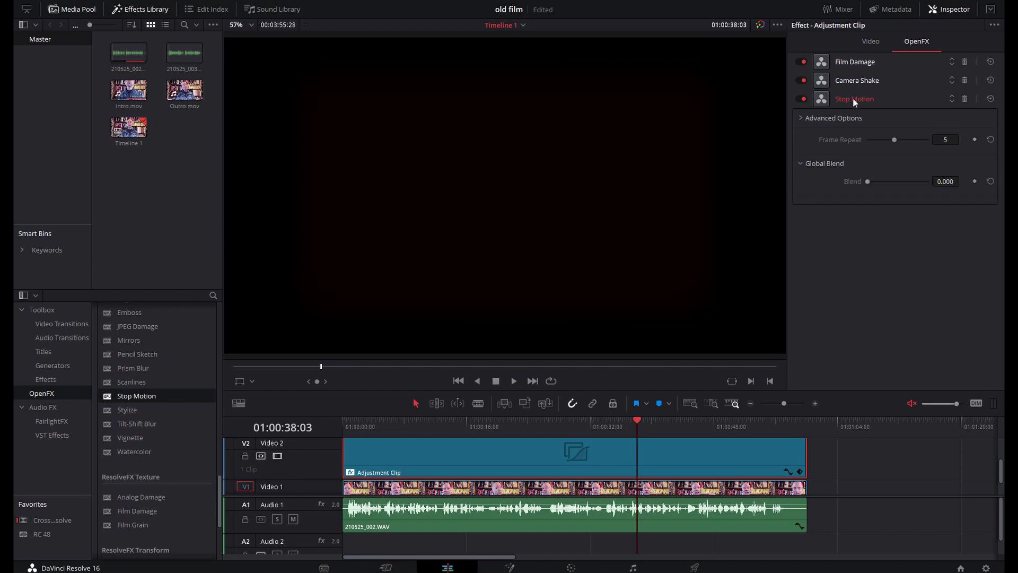
Step: Set Stop Motion's frame repeat to 4, saving the project before and after the change
left_click(75, 2)
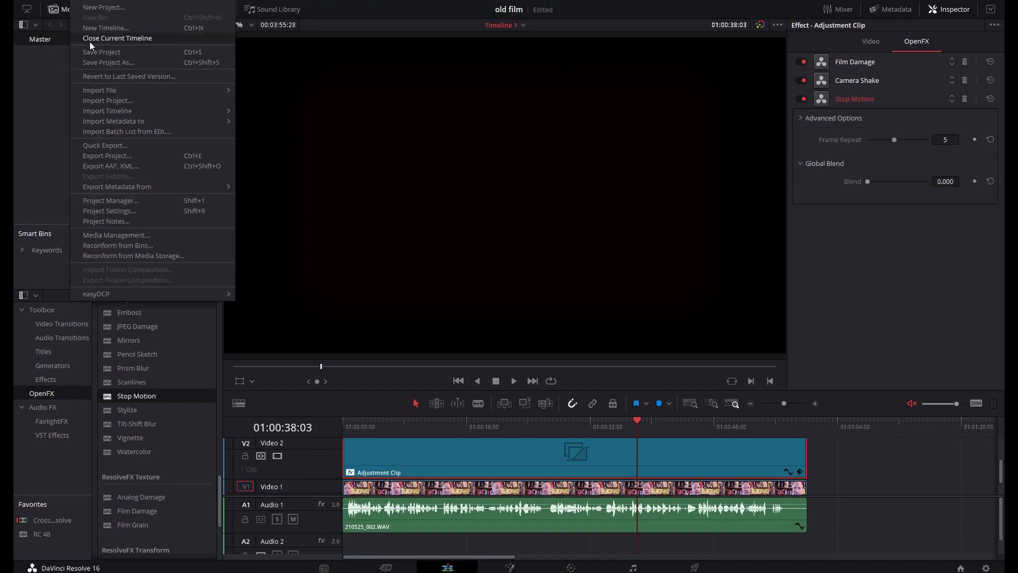
left_click(101, 51)
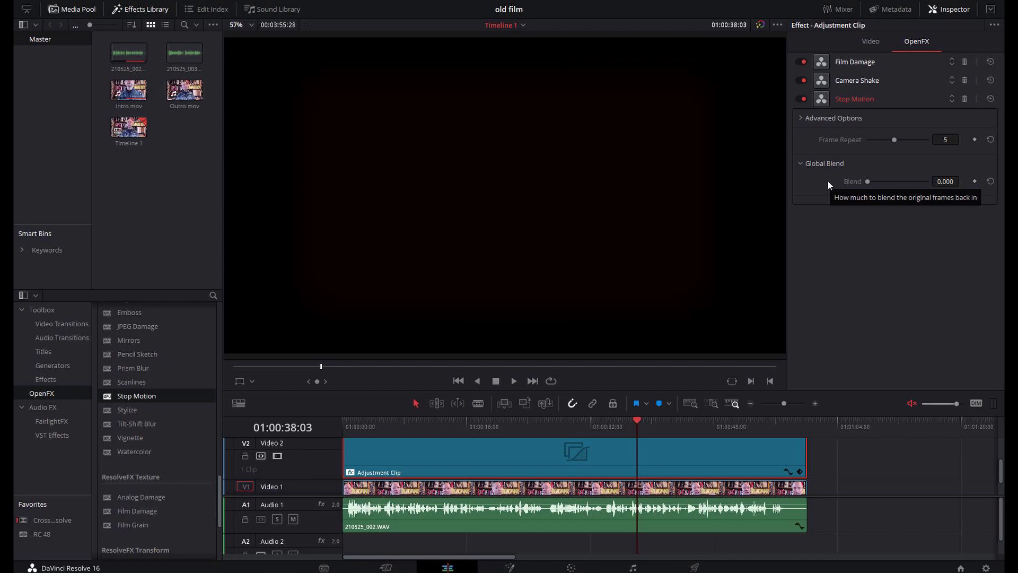
left_click_drag(894, 140, 890, 140)
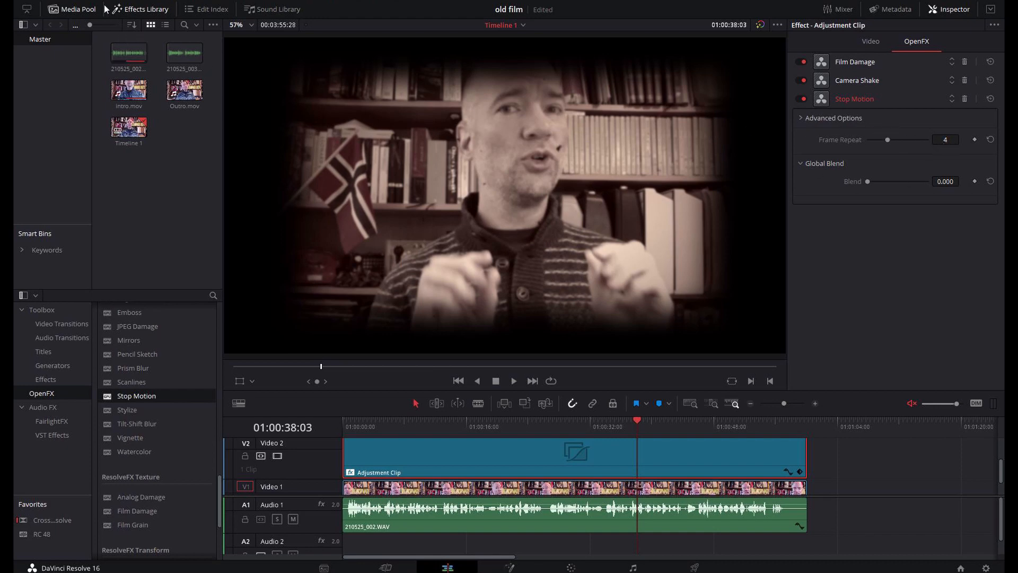
left_click(80, 1)
left_click(84, 52)
Step: Unmute the sound, switch to the Fairlight audio workspace and listen to the untreated track from 01:00:30:06
left_click_drag(622, 422, 576, 423)
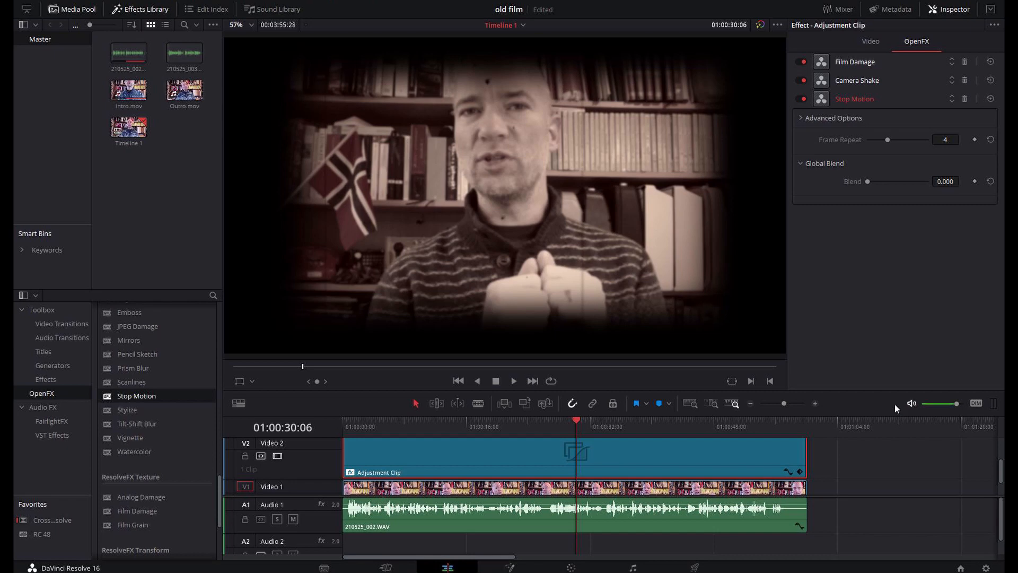
left_click(633, 567)
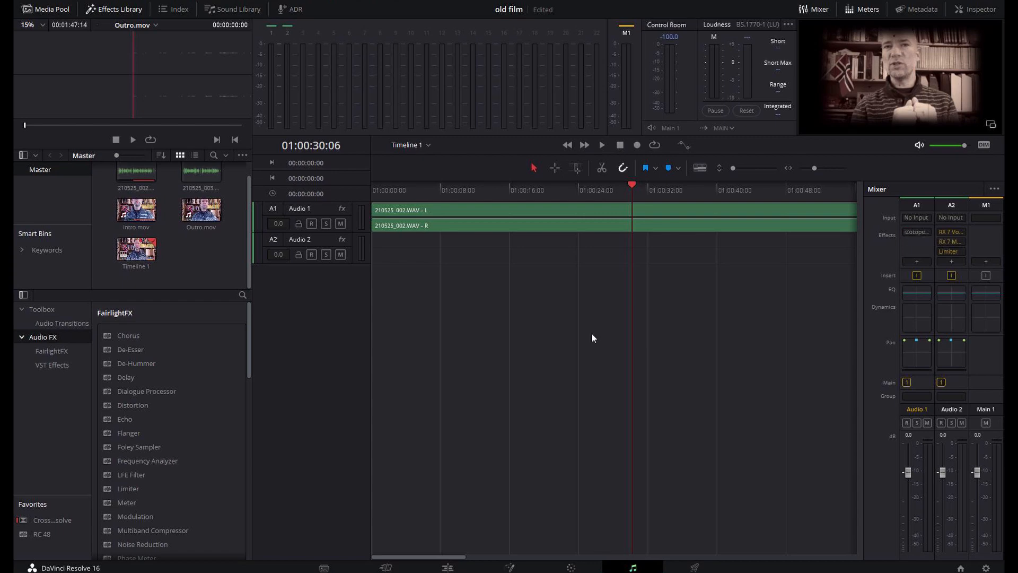
left_click(603, 145)
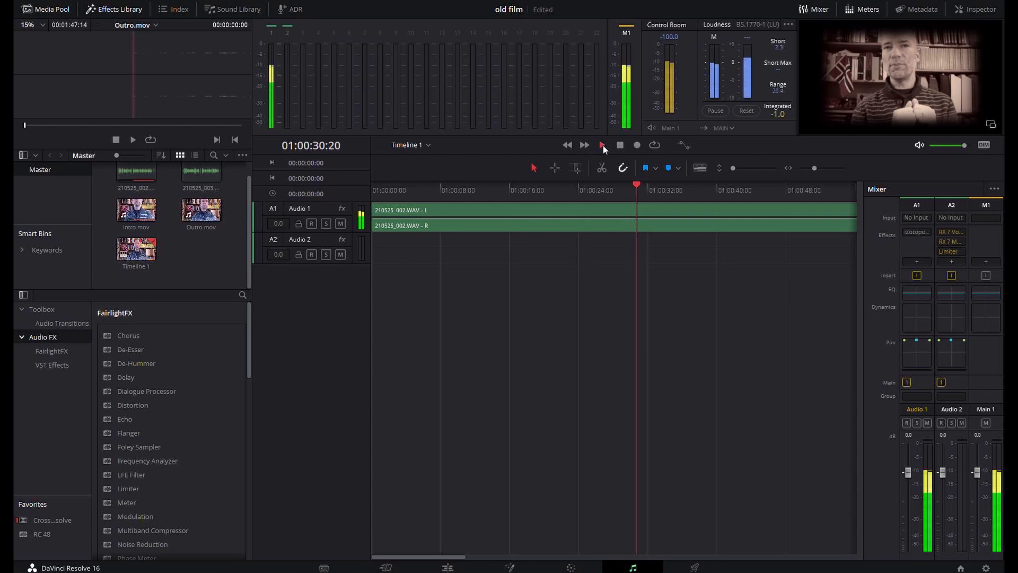
left_click(619, 145)
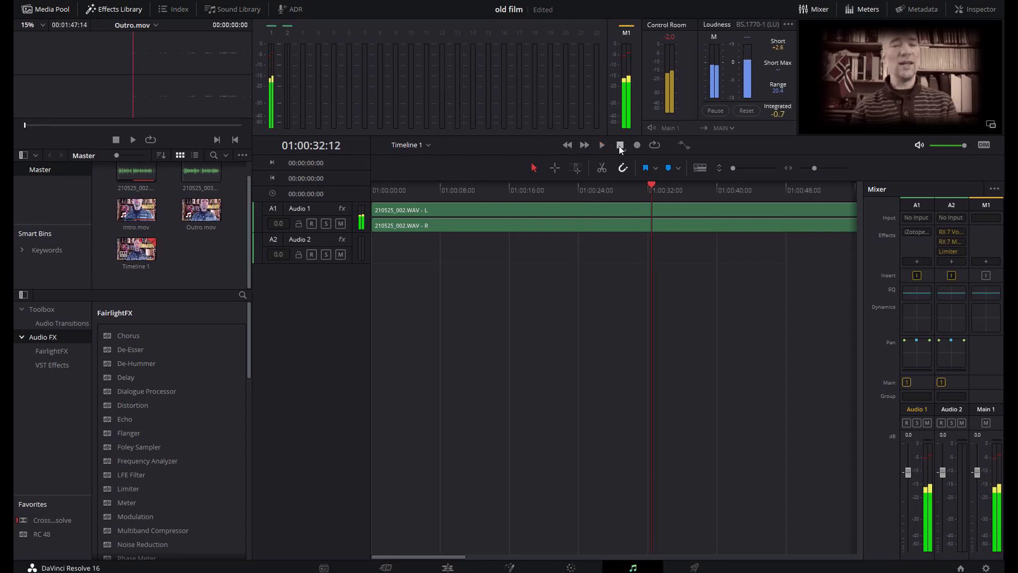
Step: Enable the iZotope Vinyl effect on Audio 1 and play the track from 01:00:24:12 to hear it
left_click_drag(649, 184, 583, 189)
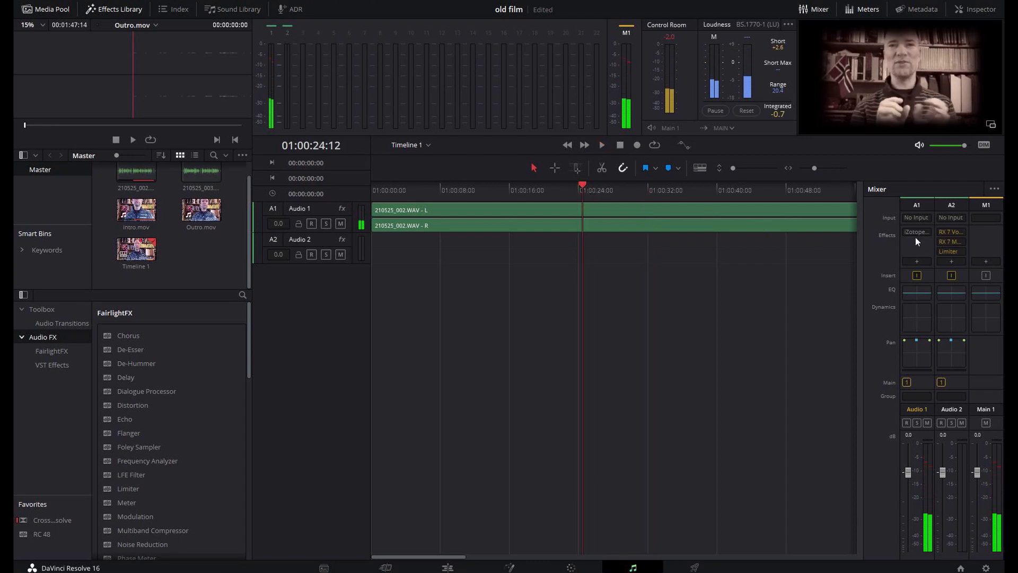
mouse_move(916, 234)
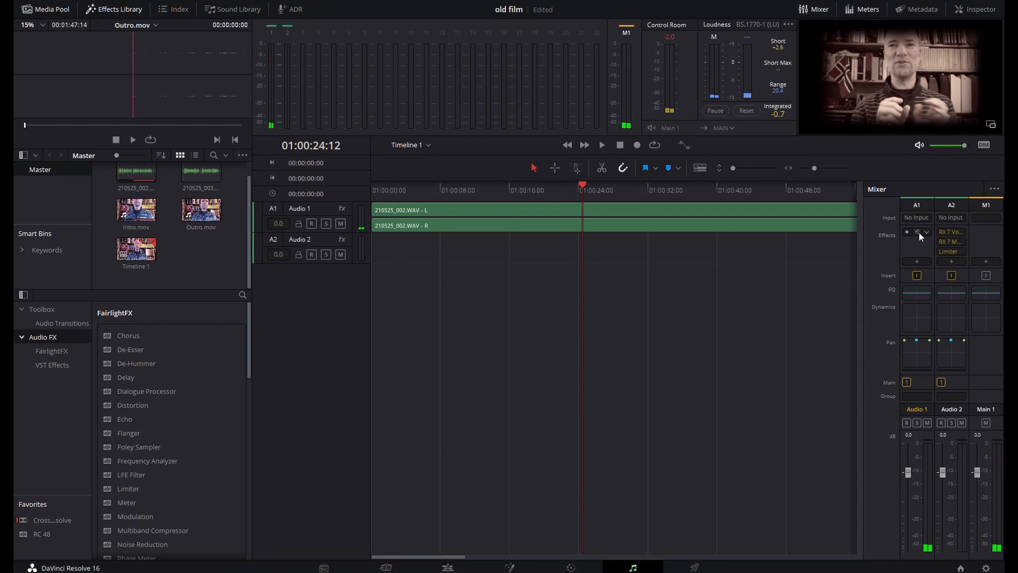
left_click(918, 232)
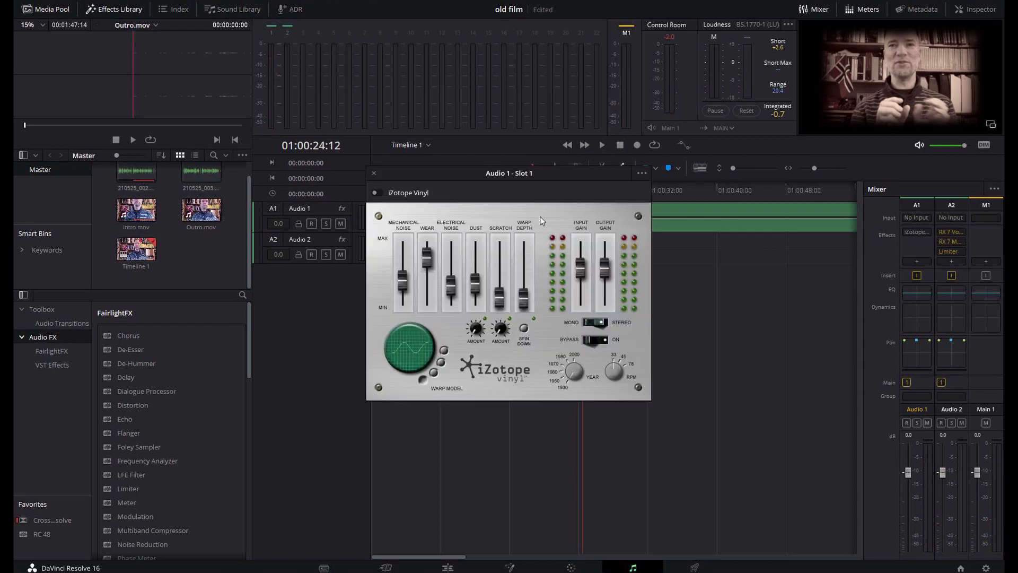
left_click_drag(451, 173, 477, 257)
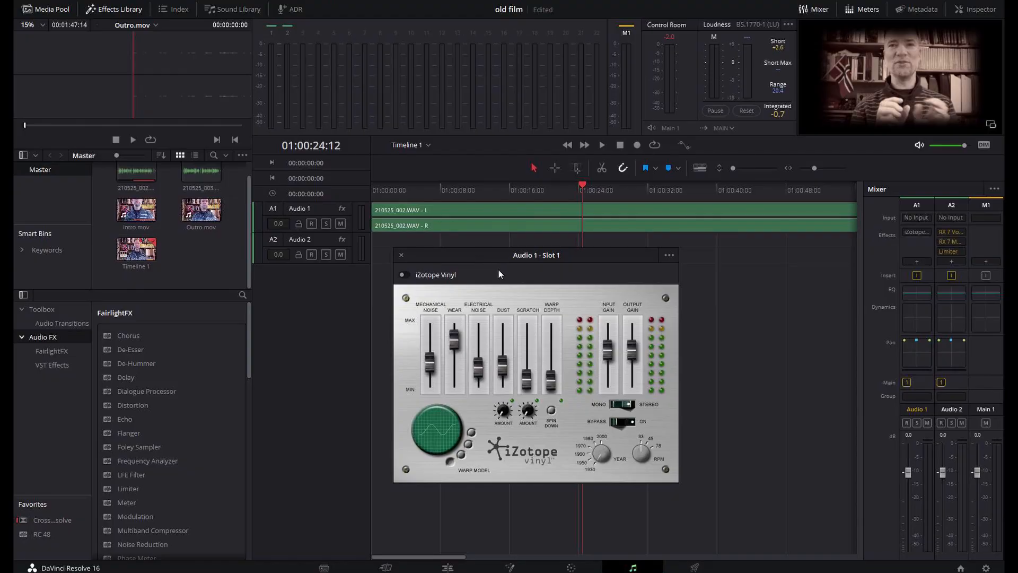
left_click(405, 275)
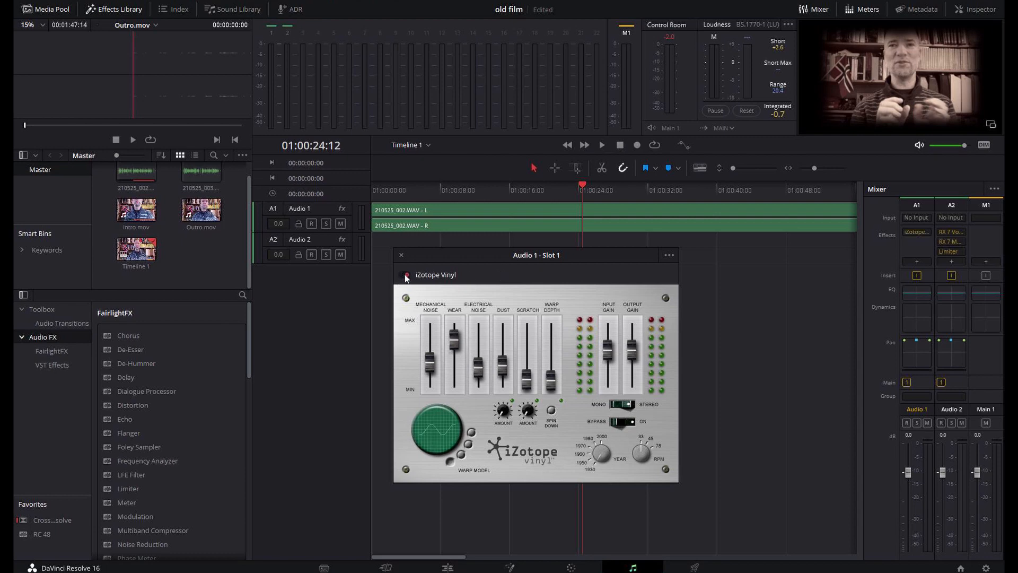
left_click(625, 405)
mouse_move(593, 455)
left_mouse_down()
mouse_move(600, 444)
mouse_move(596, 473)
left_mouse_up()
left_click(602, 146)
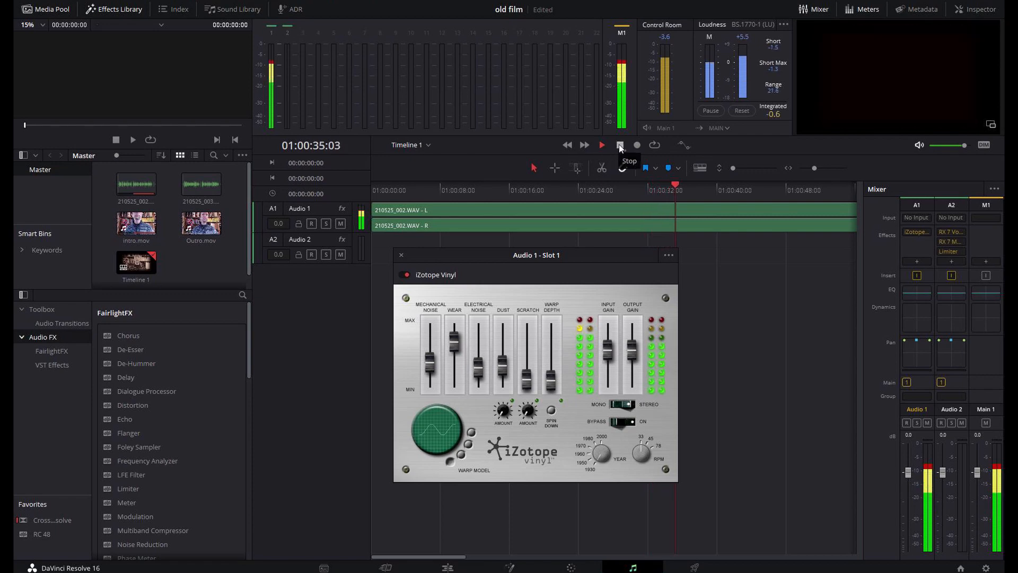
left_click(619, 144)
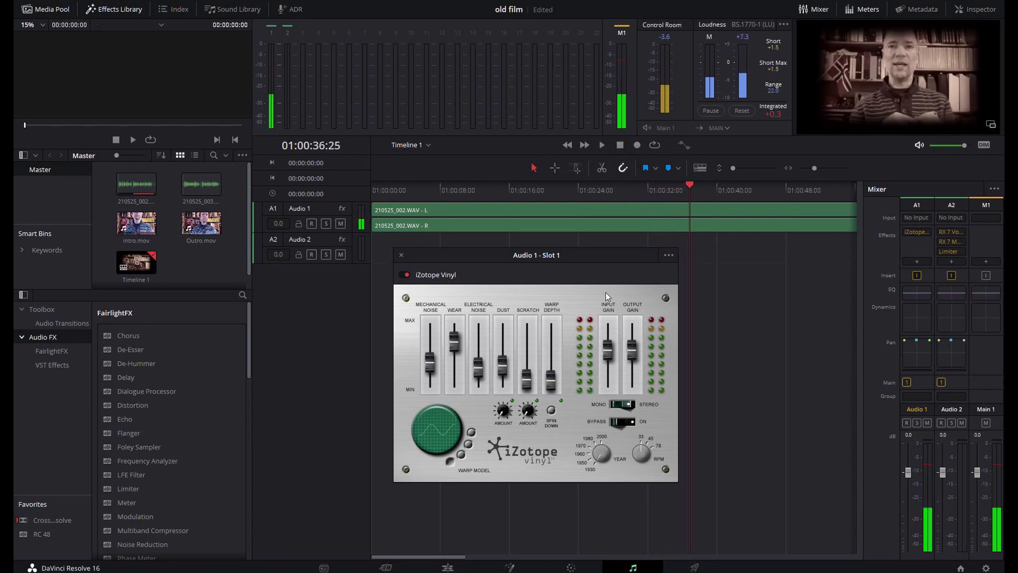
Step: Balance the Vinyl effect's input and output gain during playback, with the input gain at 6.7 dB
mouse_move(631, 348)
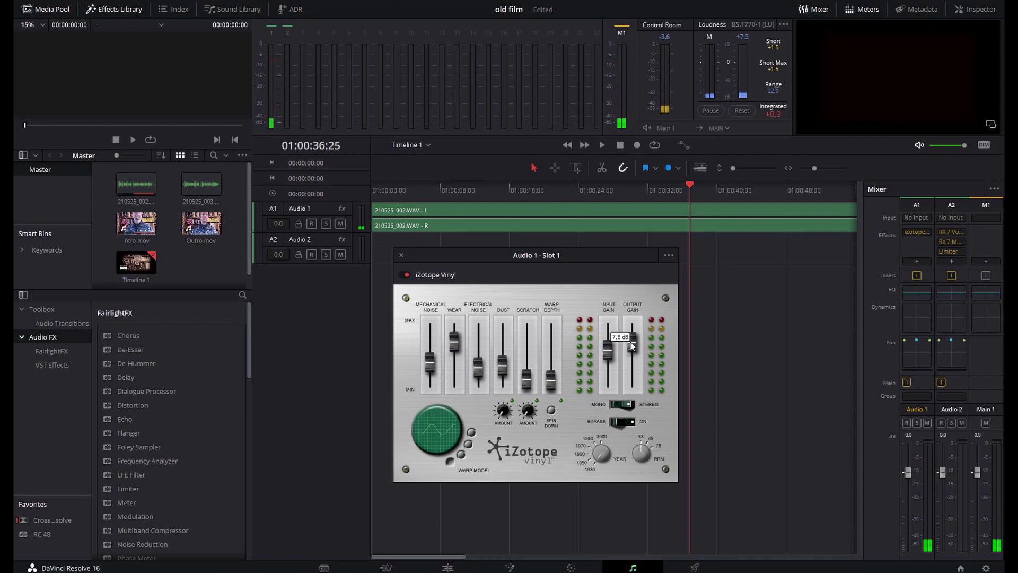
left_click_drag(614, 350, 613, 356)
left_click(603, 146)
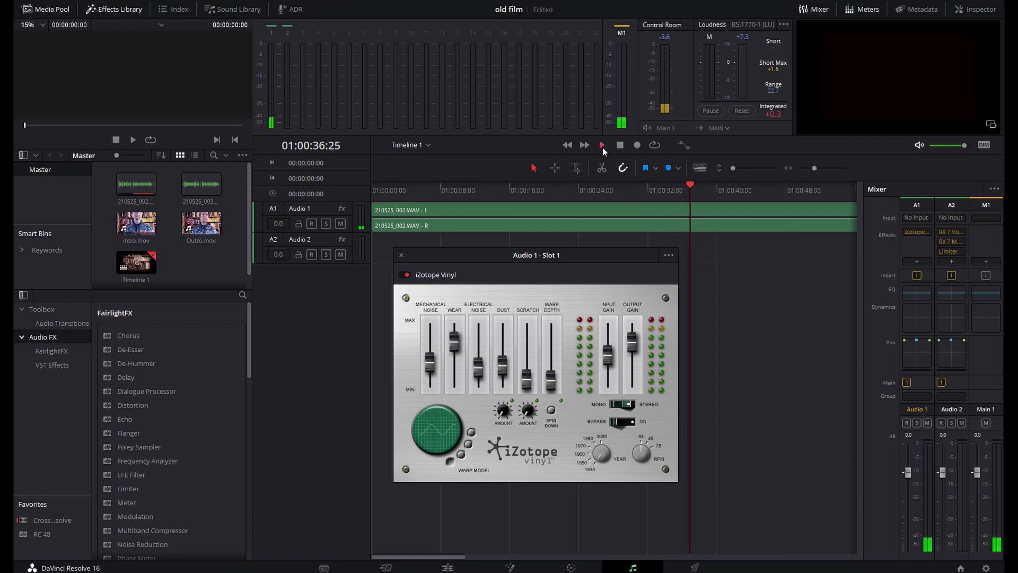
mouse_move(609, 350)
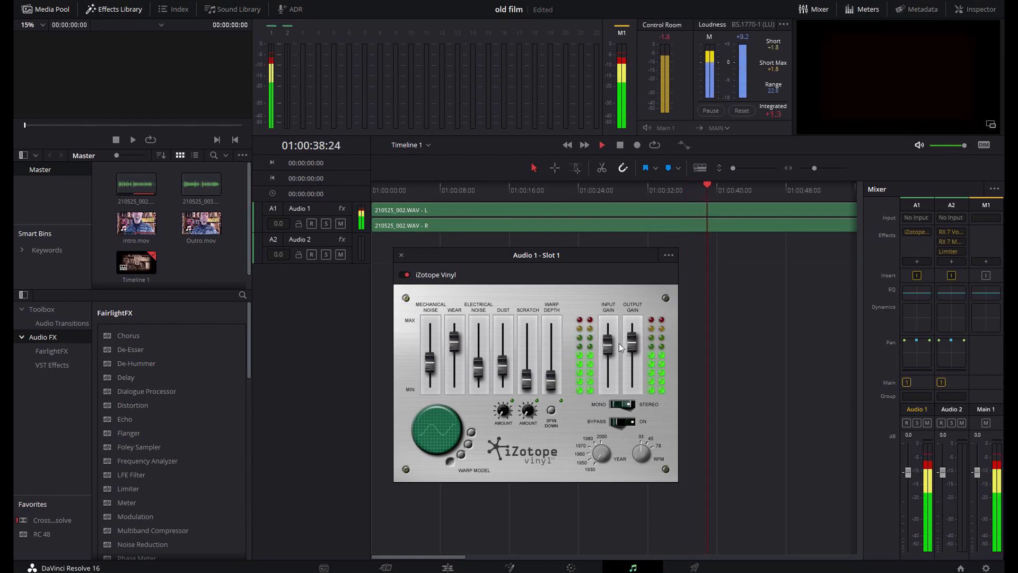
left_click_drag(614, 348, 614, 345)
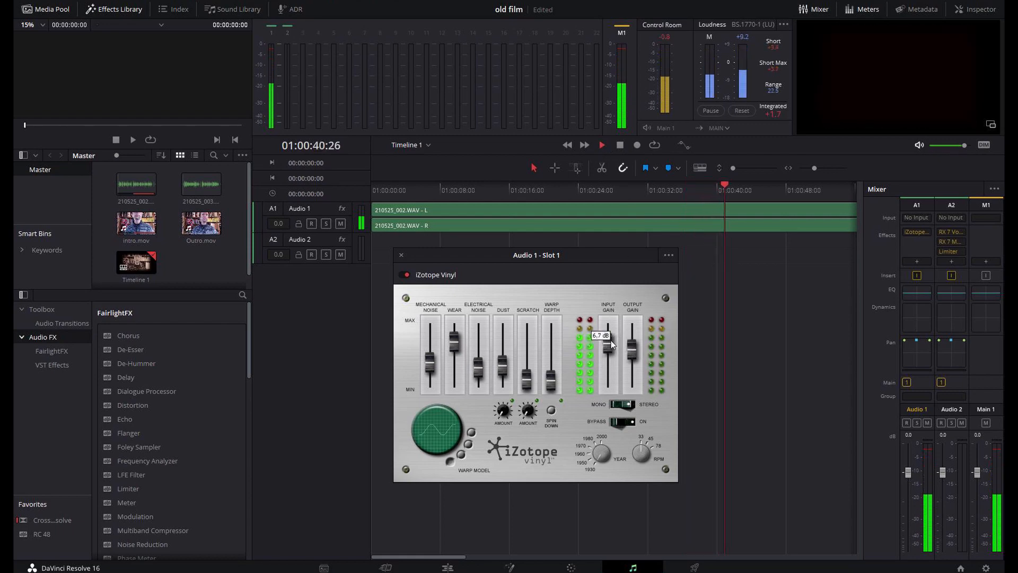
left_click(620, 147)
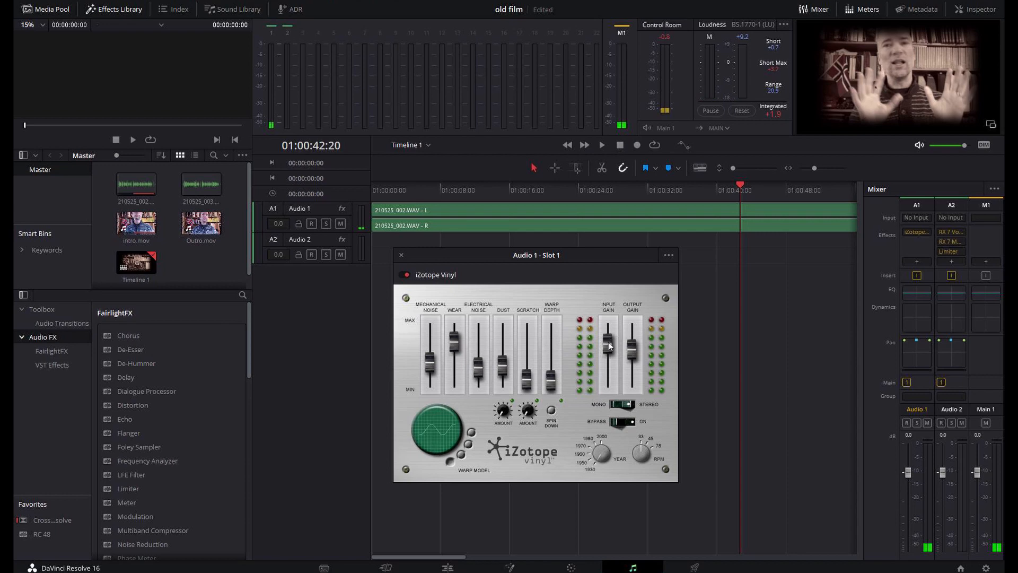
Step: Fine-tune the Vinyl effect's input gain and lower its output gain slightly while listening to the track
mouse_move(610, 344)
left_click_drag(610, 344, 610, 346)
left_click(603, 145)
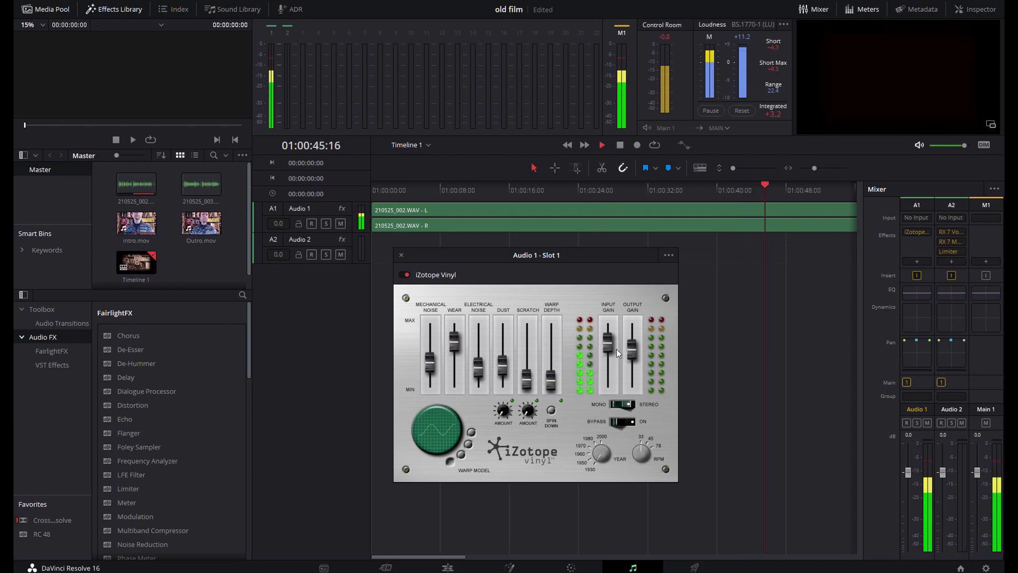
left_click_drag(631, 349, 631, 351)
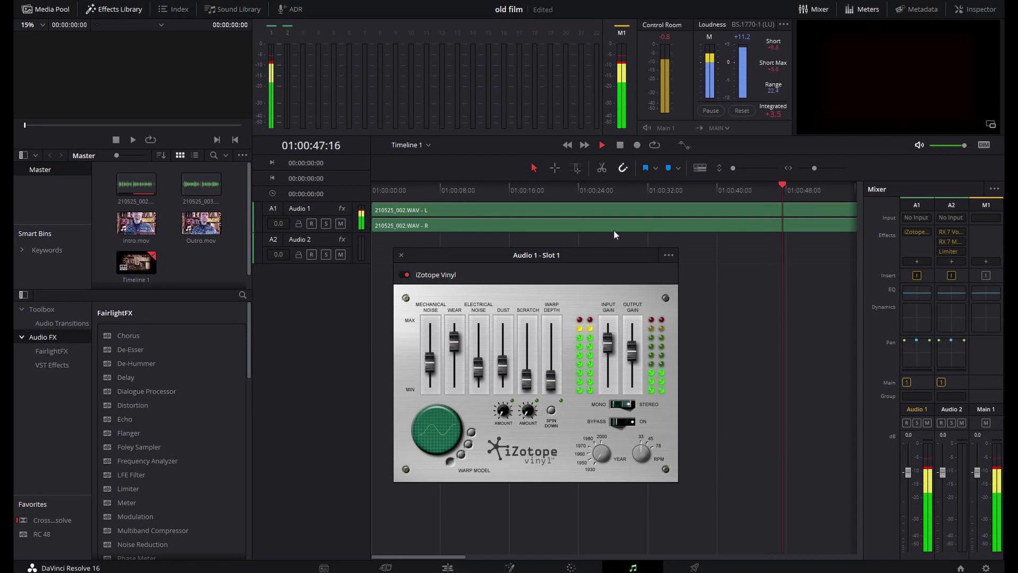
left_click(620, 145)
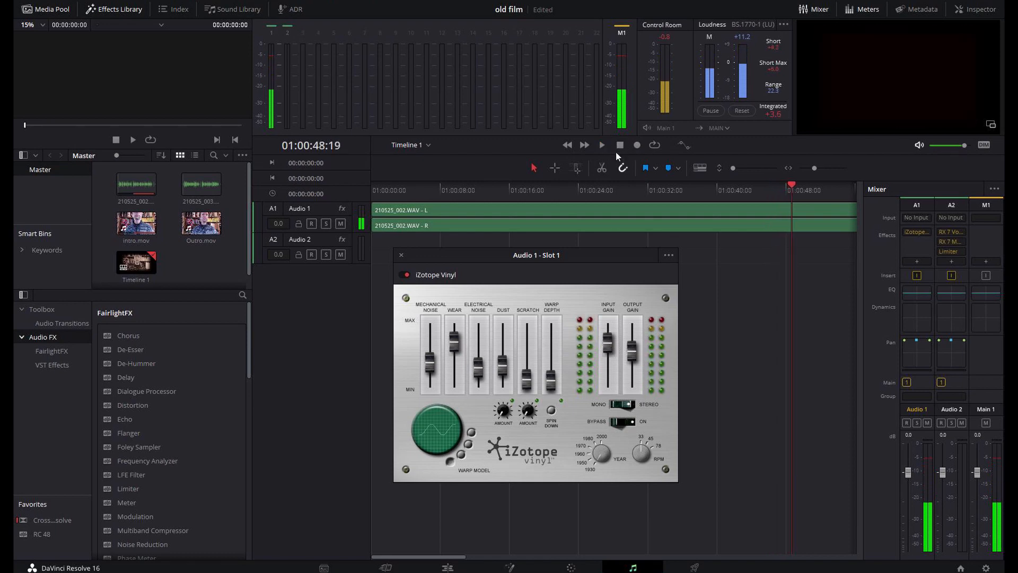
left_click_drag(607, 342, 608, 344)
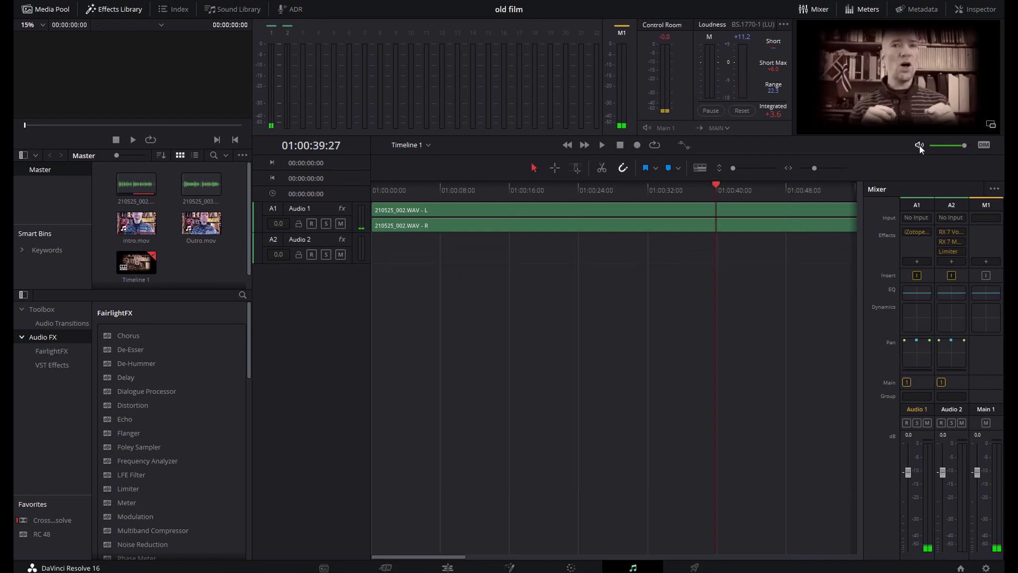
Step: Mute the monitor sound and return to the edit timeline with the playhead at 01:00:39:08
left_click(920, 146)
left_click(453, 569)
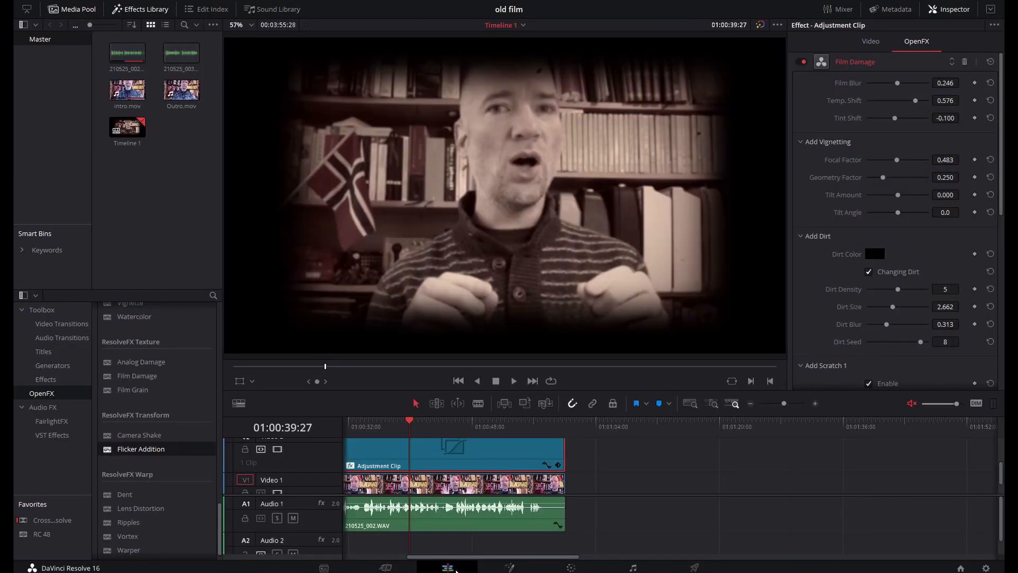
left_click(406, 422)
Step: Apply the Flicker Addition effect to the adjustment clip and show its settings
scroll(166, 411, "up", 8)
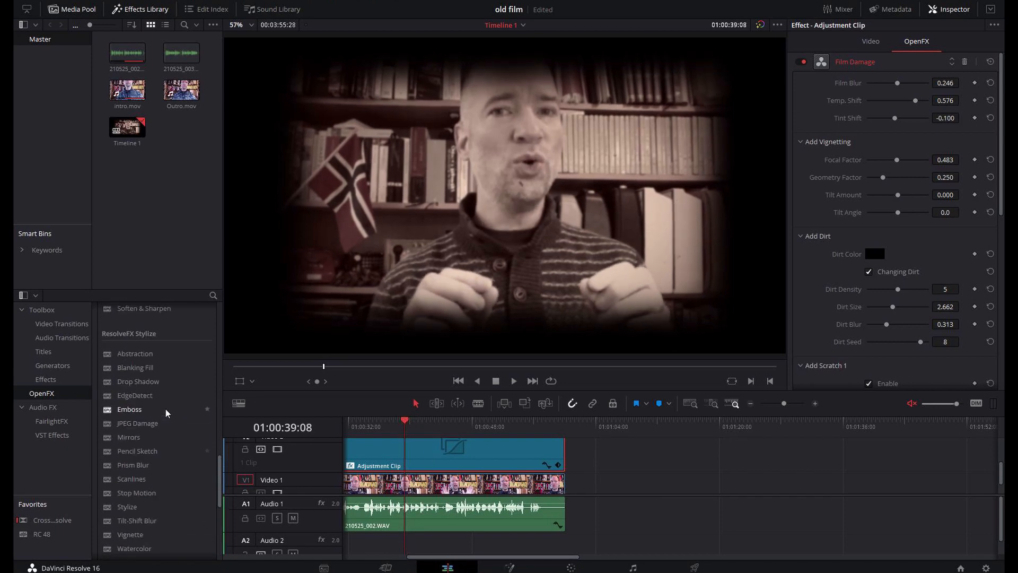
scroll(168, 417, "down", 8)
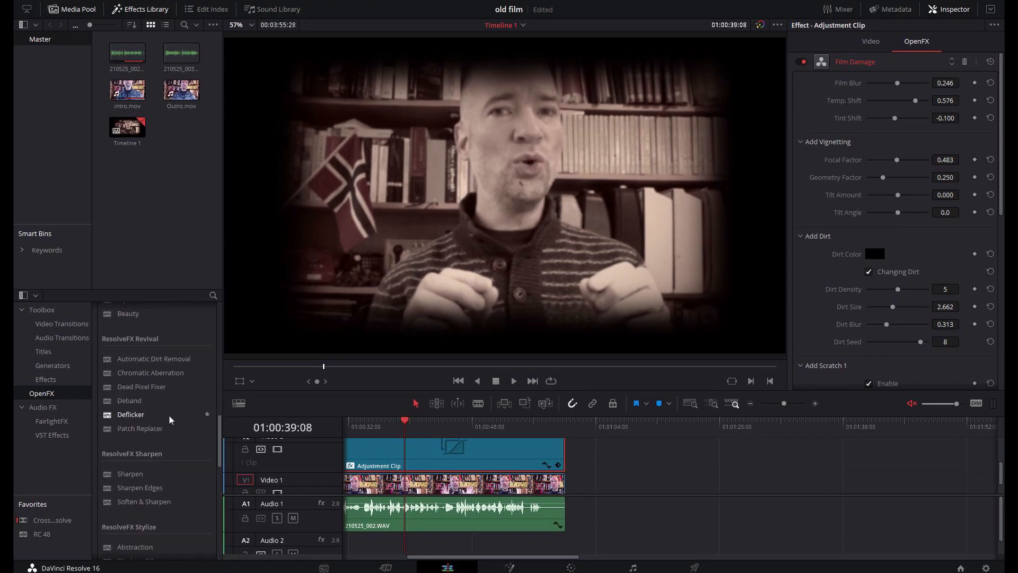
scroll(170, 419, "down", 2)
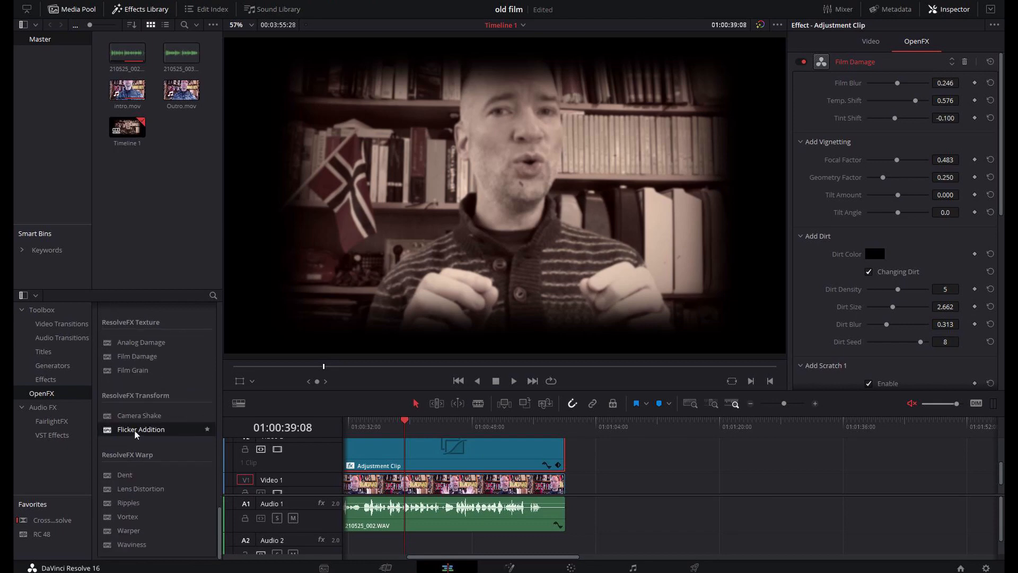
left_click_drag(135, 434, 482, 460)
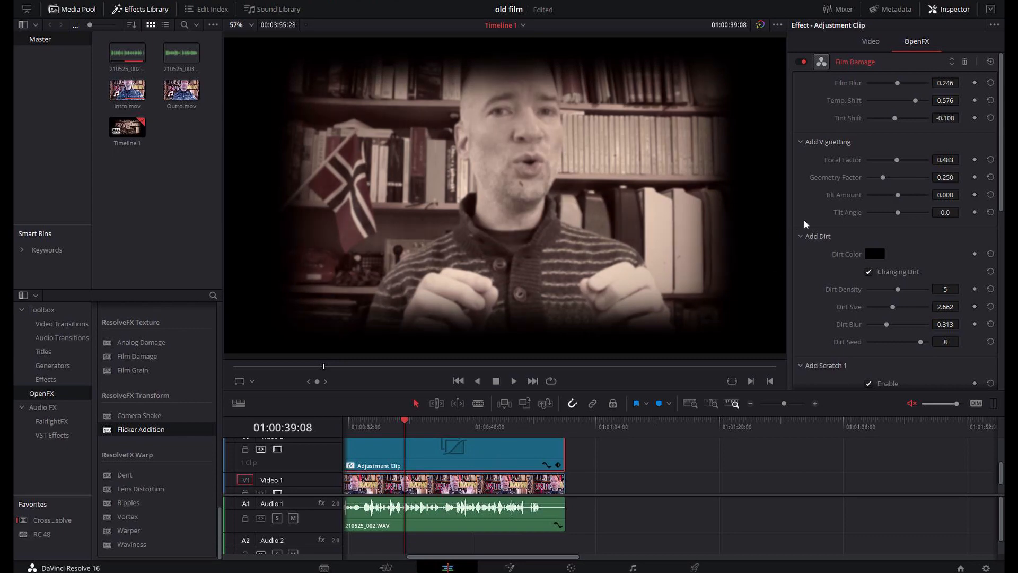
scroll(889, 223, "down", 10)
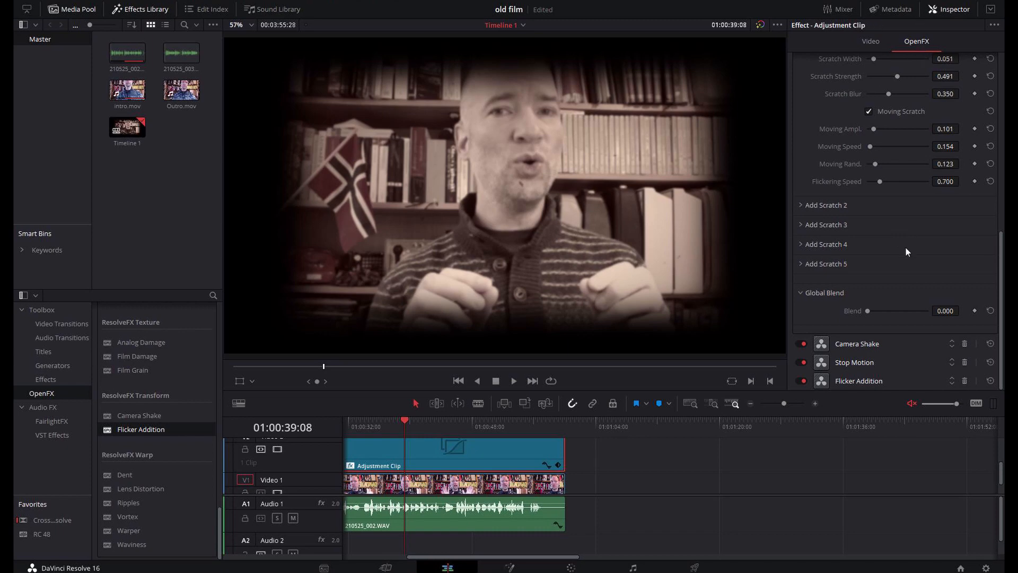
left_click(862, 379)
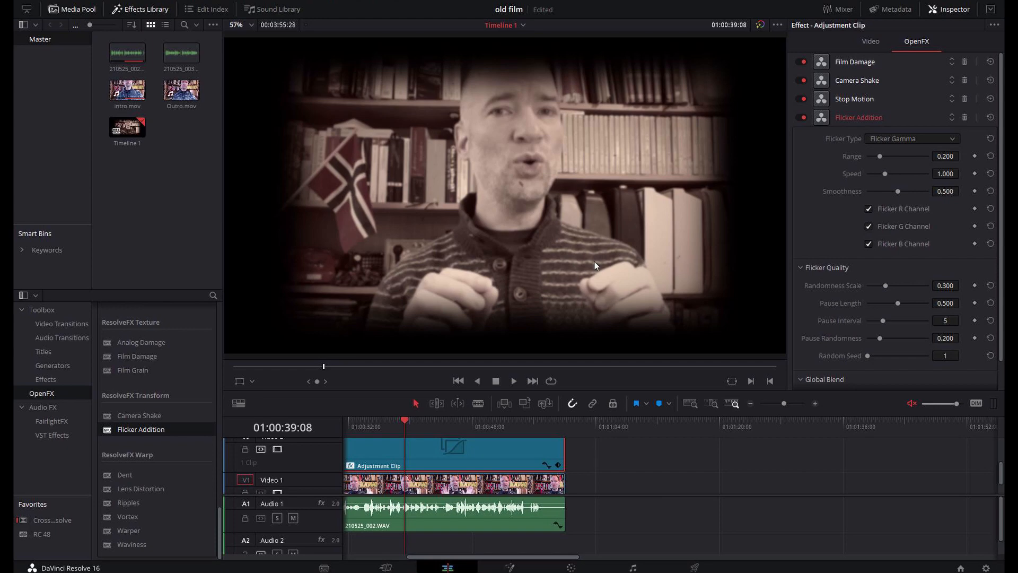
Step: Play the clip to check the flicker, and set Flicker Addition's range to 0.186 and speed to 0.861
left_click(513, 381)
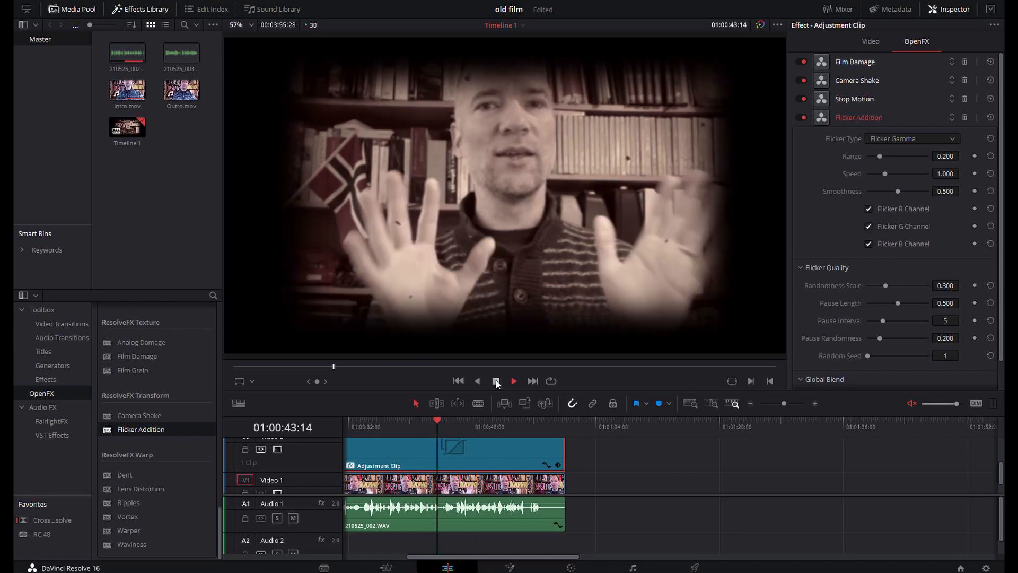
left_click(495, 380)
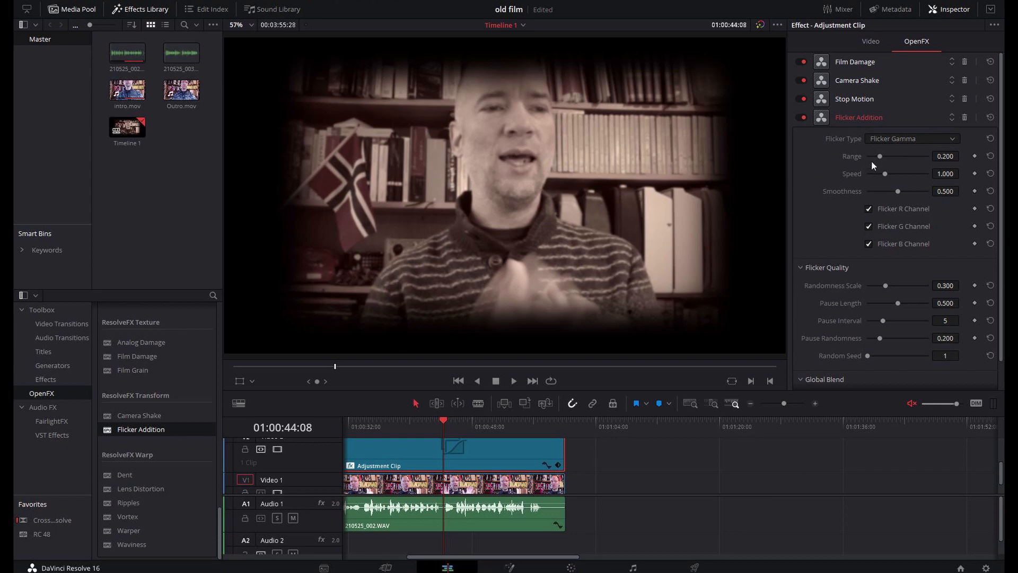
left_click_drag(879, 155, 882, 172)
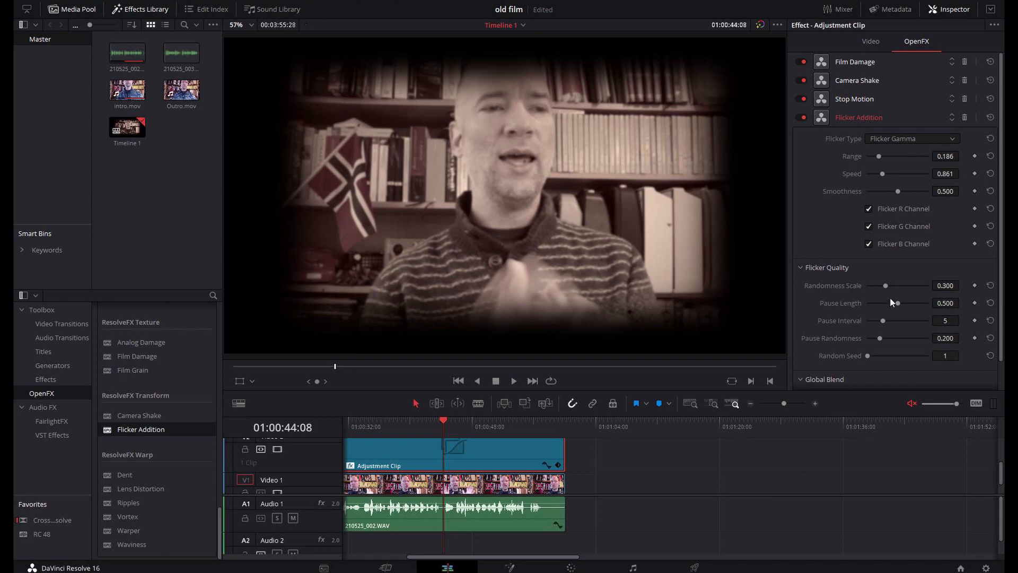
scroll(891, 306, "down", 1)
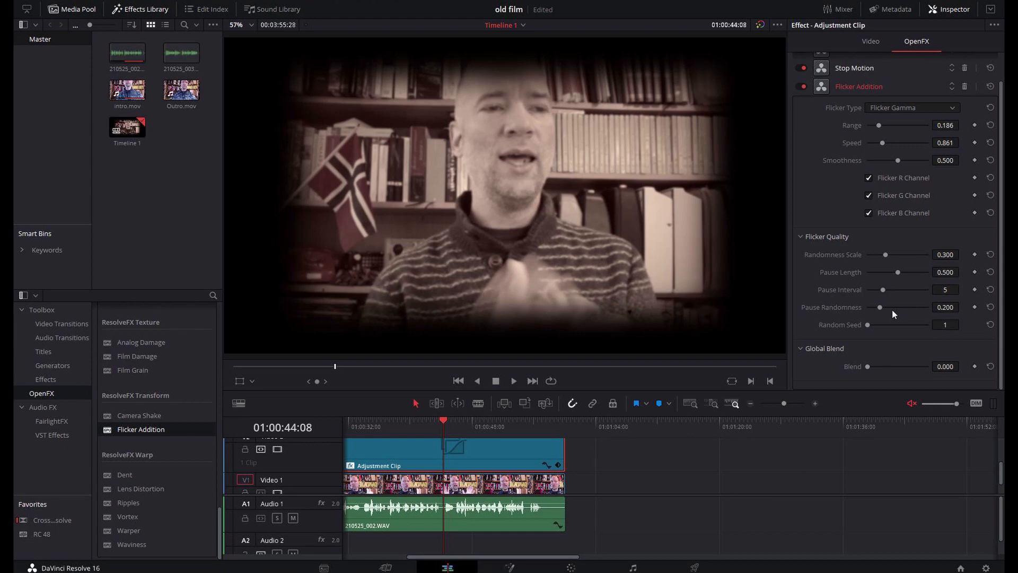
scroll(892, 310, "up", 1)
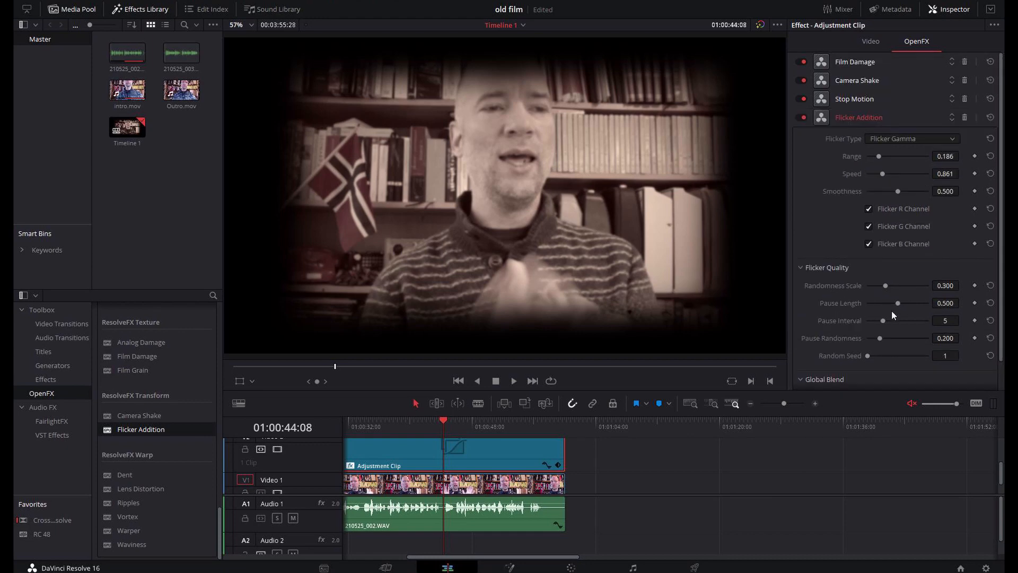